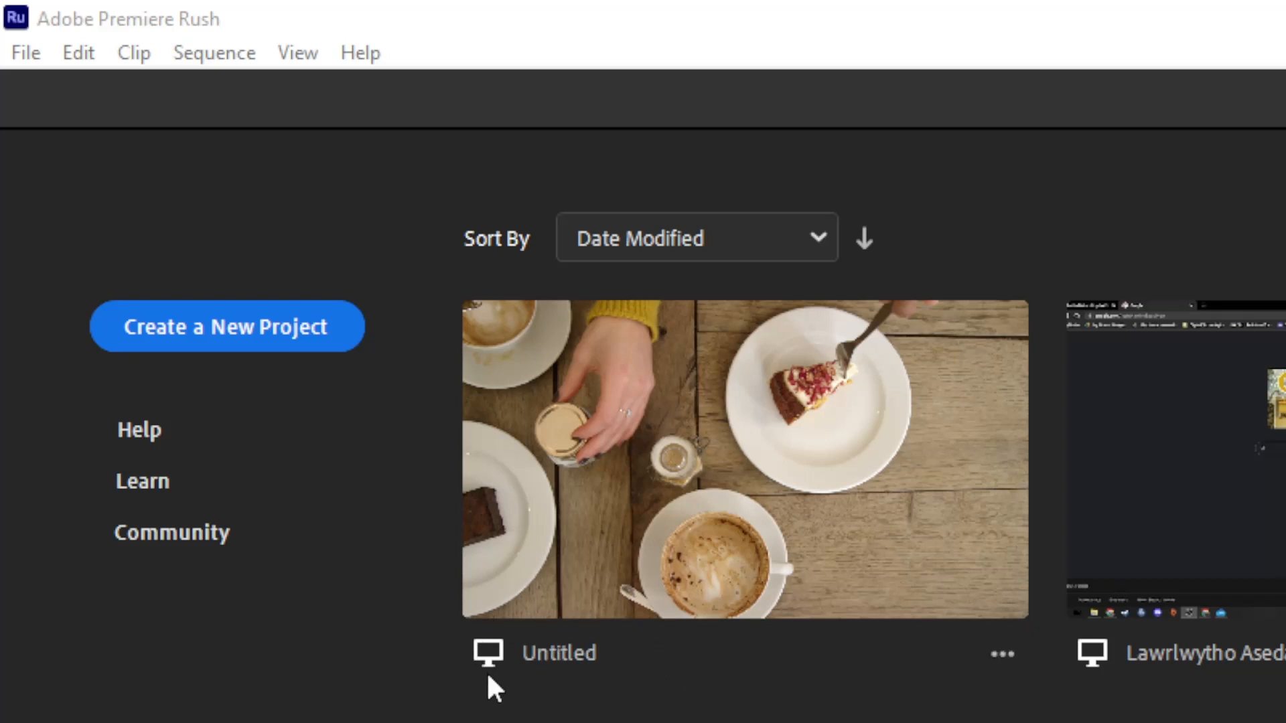
Rename the untitled coffee-and-cake project to Cafe Cwmcarn Scenic Drive, open it briefly and return to the project overview
click(1004, 656)
click(1005, 402)
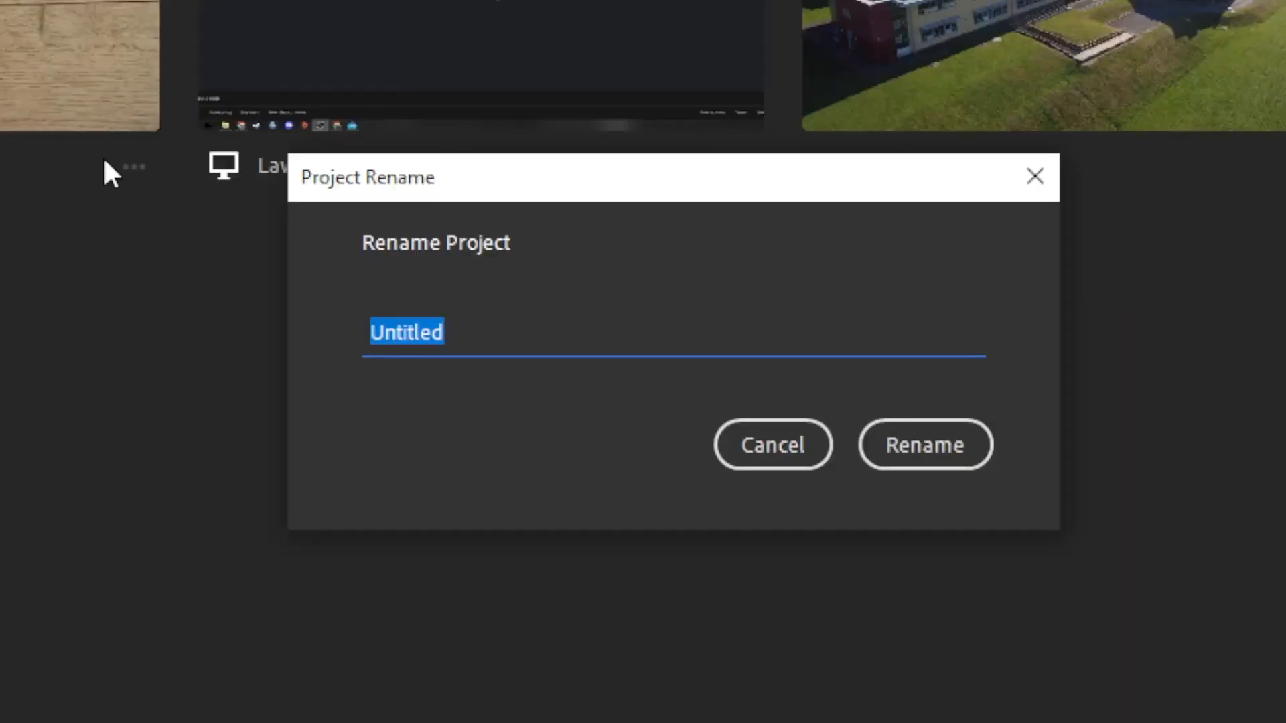
text(Cafe Cam)
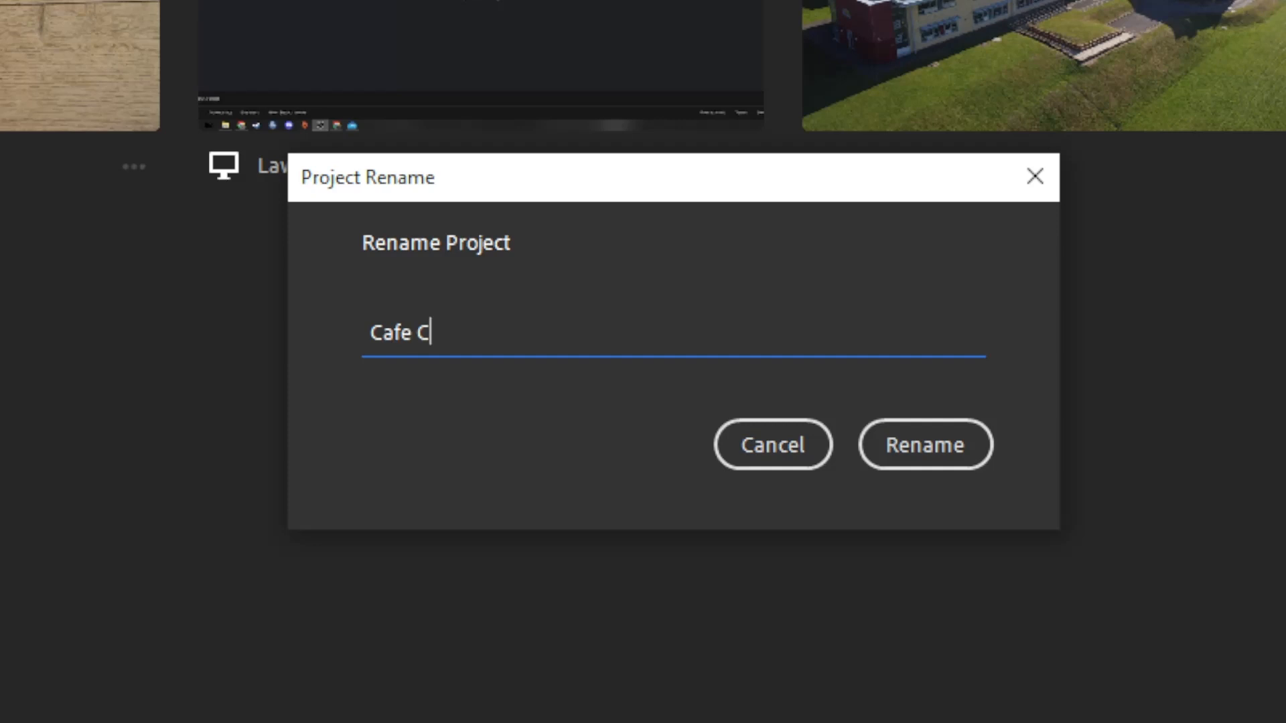
key(BackSpace)
key(BackSpace)
text(wmcarn Scenic )
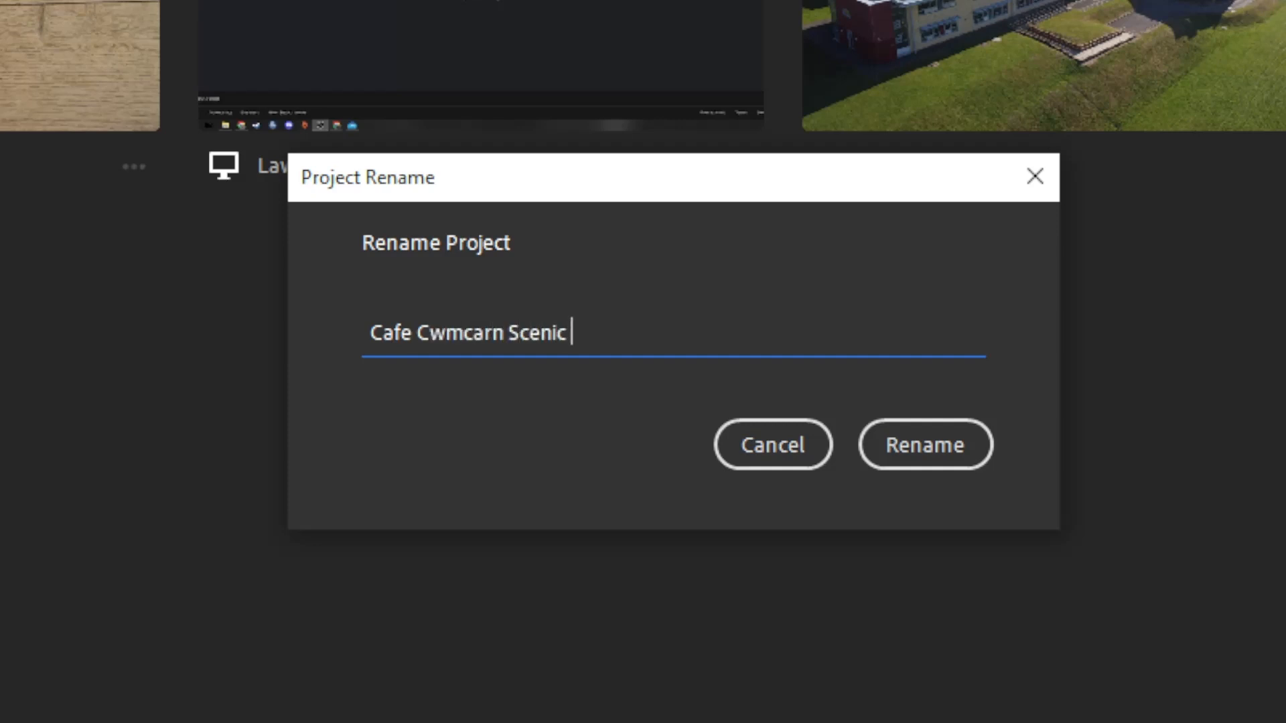
text(Drive)
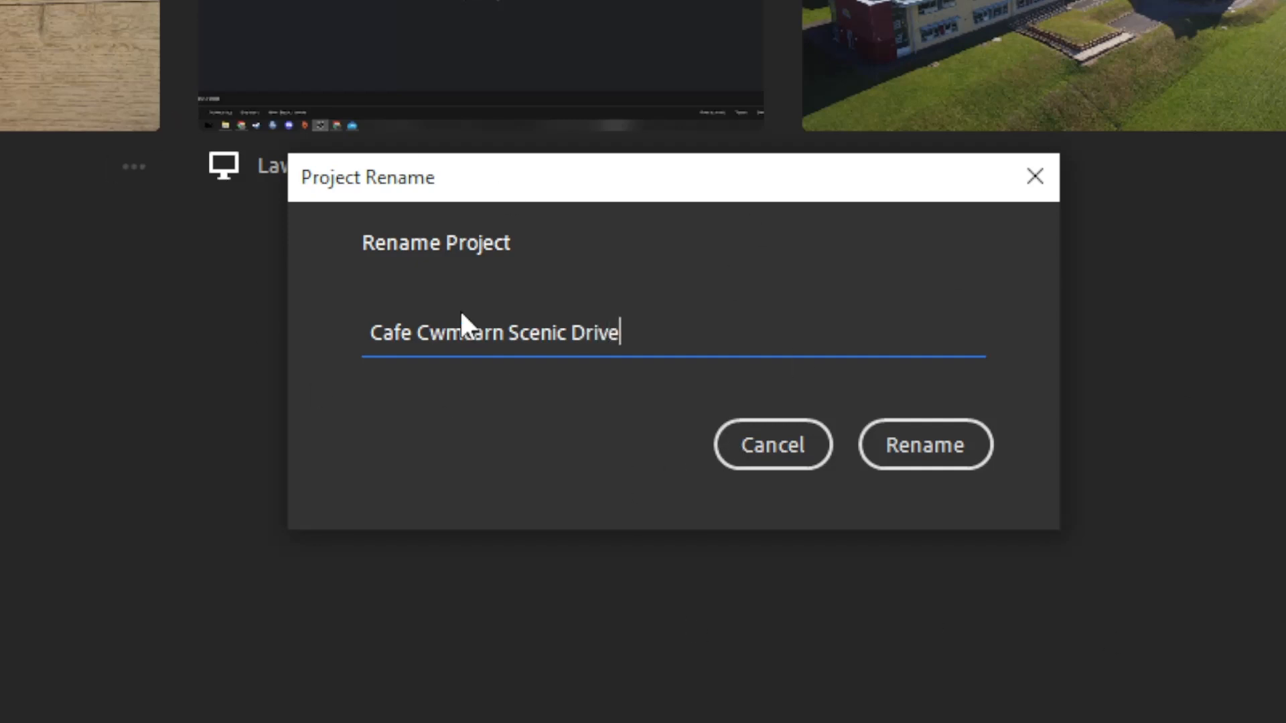
click(944, 448)
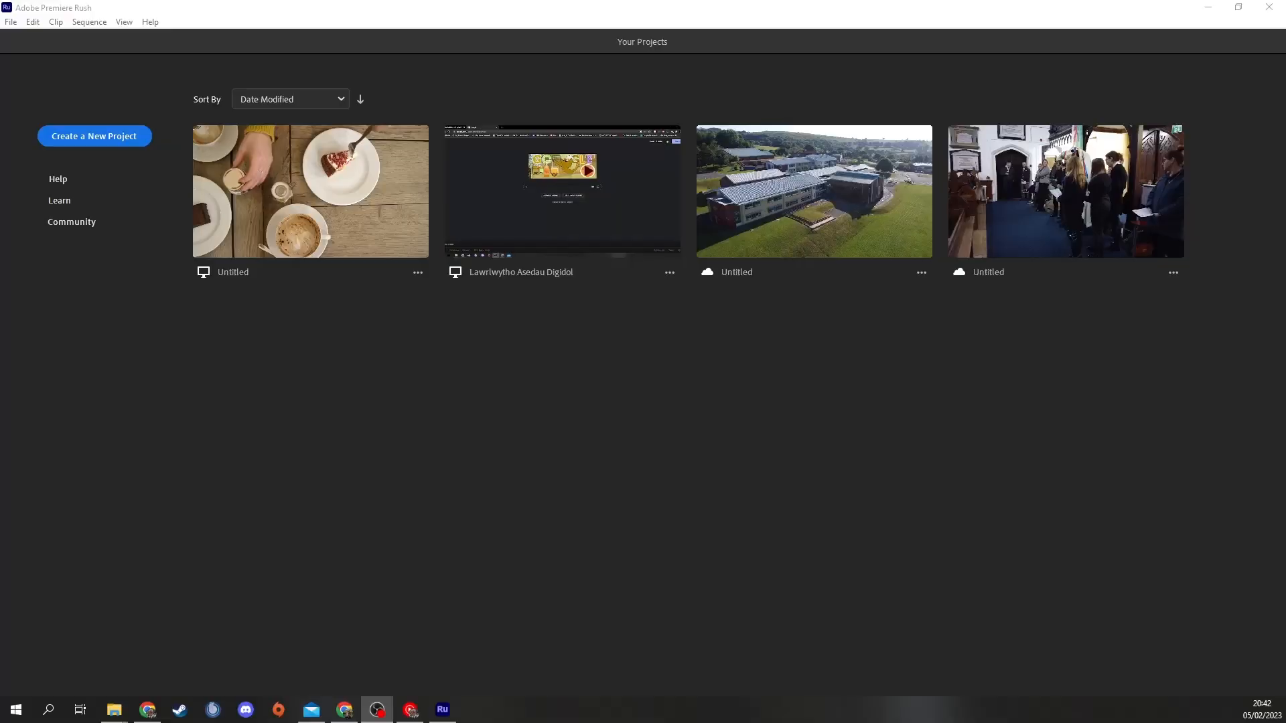
click(324, 173)
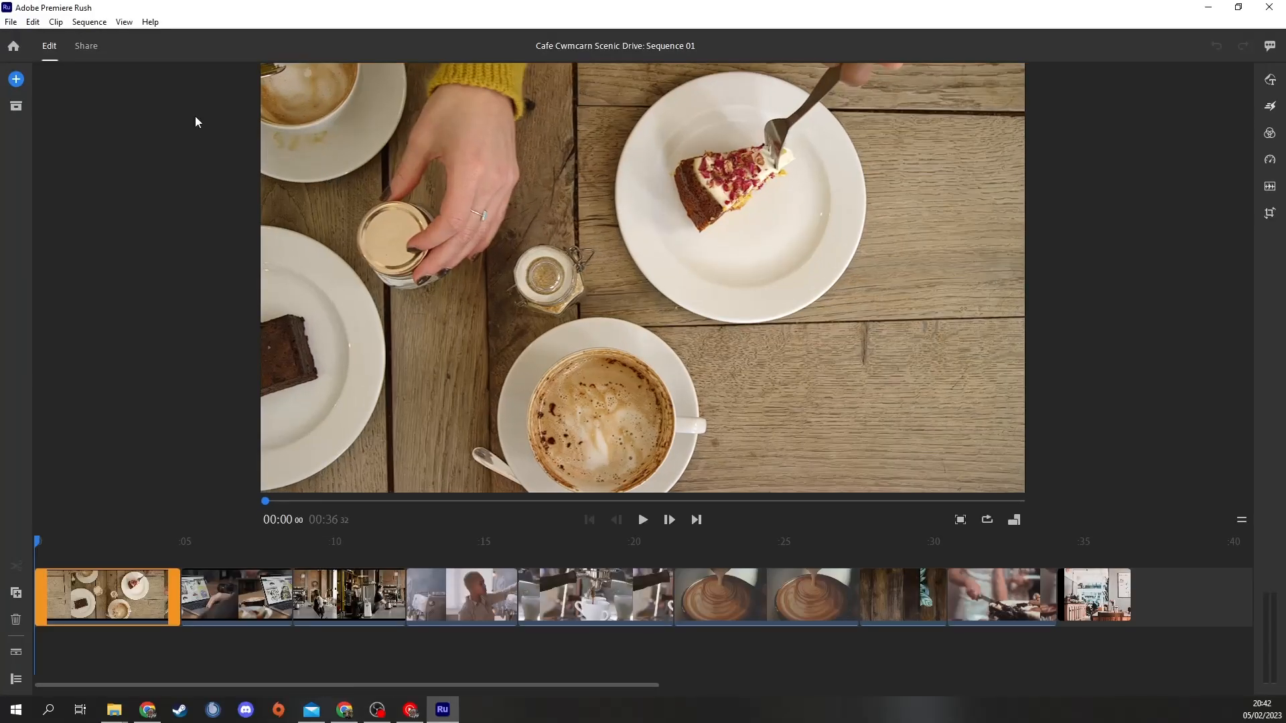
click(13, 45)
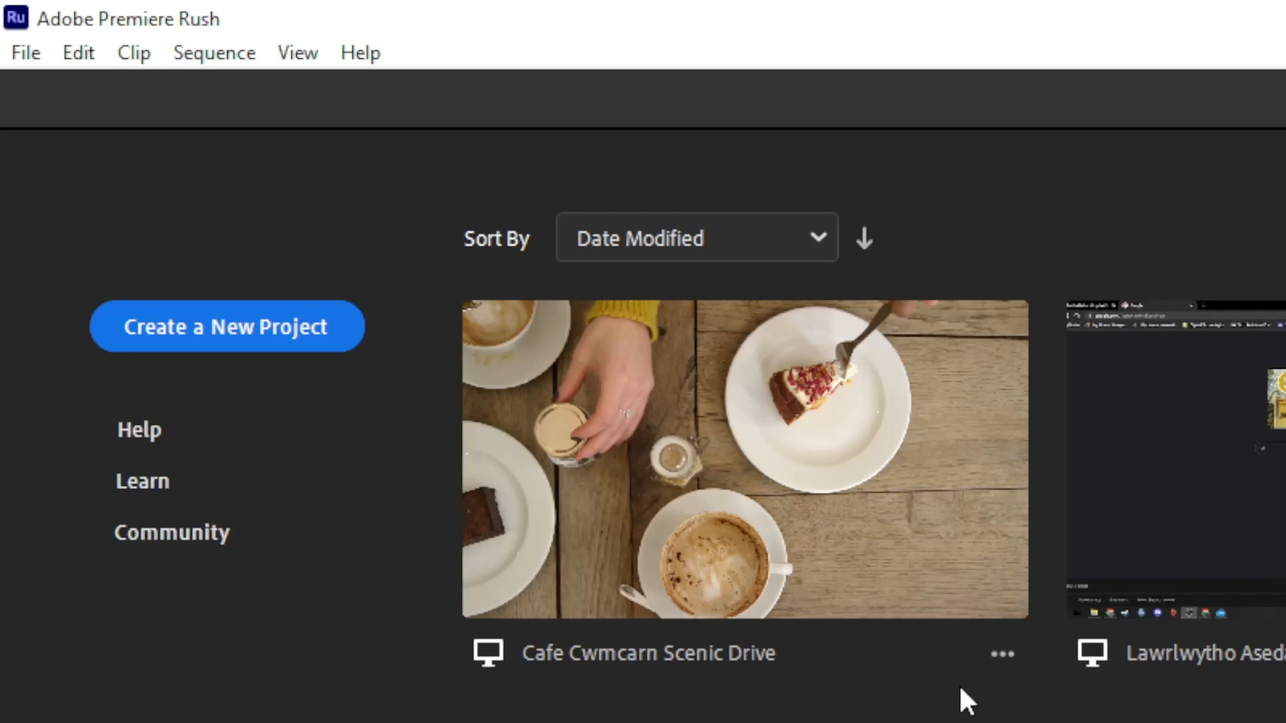
Turn sync on for the Cafe Cwmcarn Scenic Drive project and turn it off again
click(1004, 655)
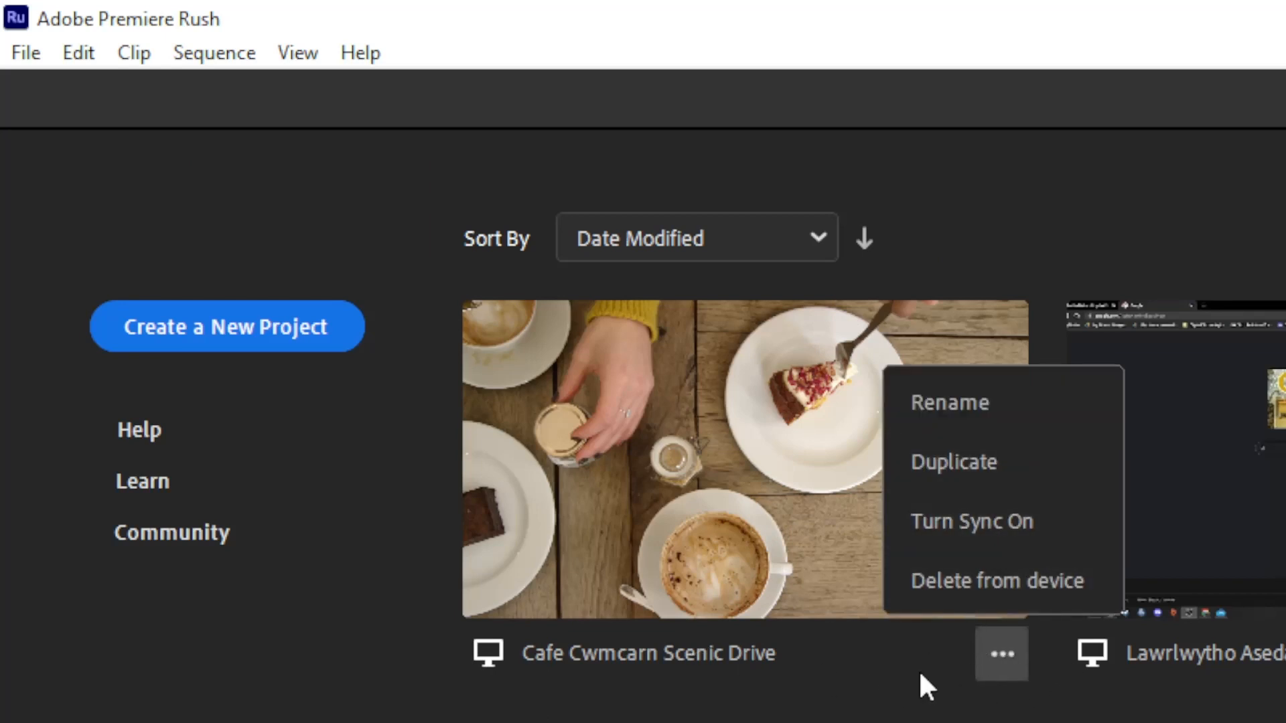
click(1018, 539)
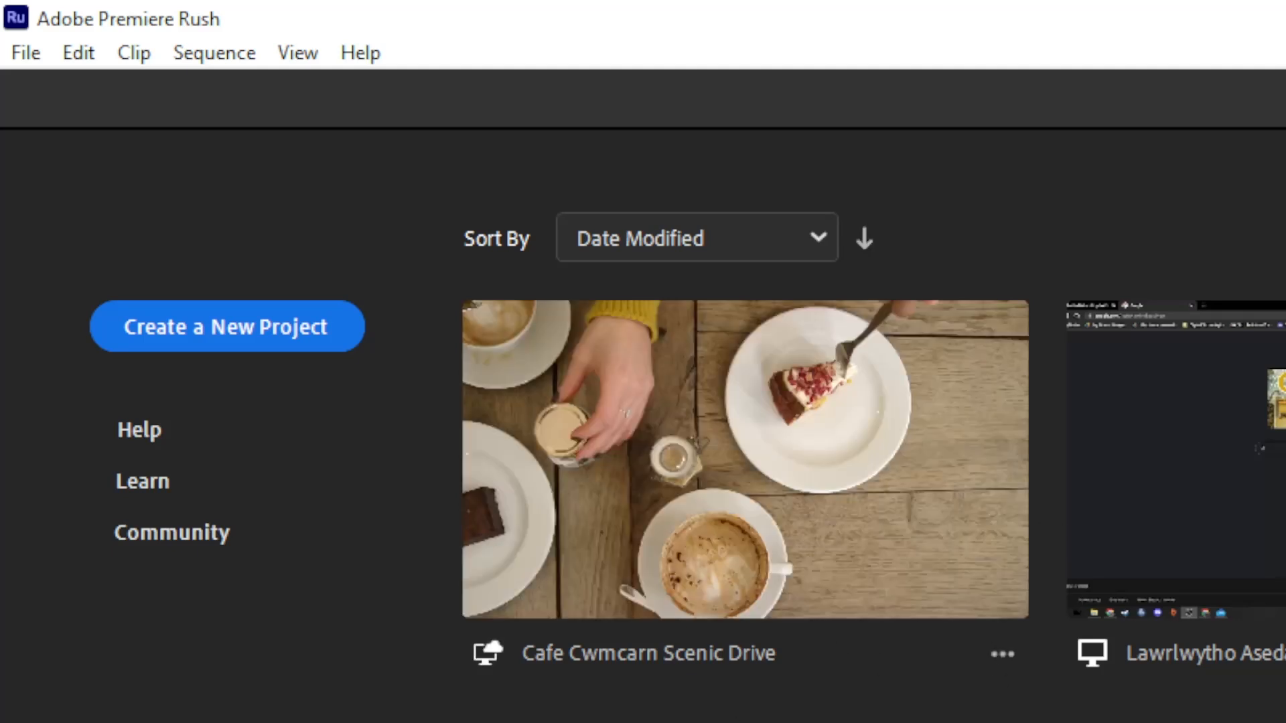
click(1011, 662)
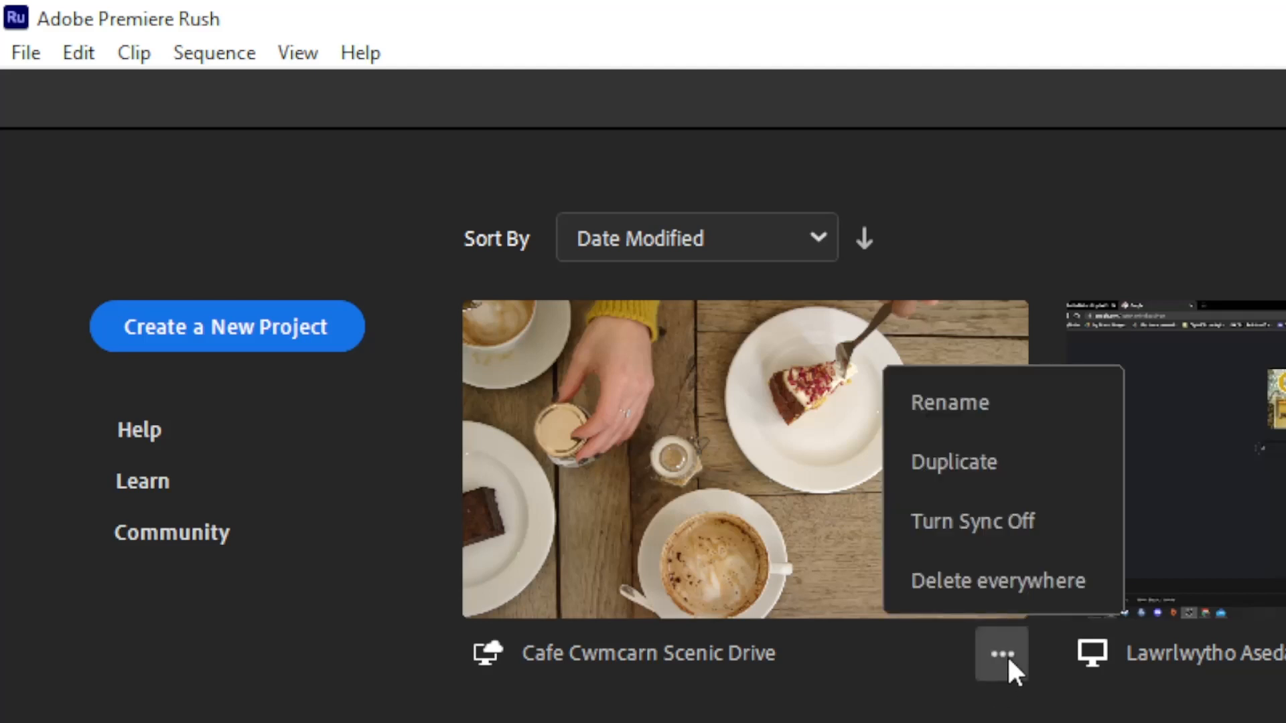
click(986, 524)
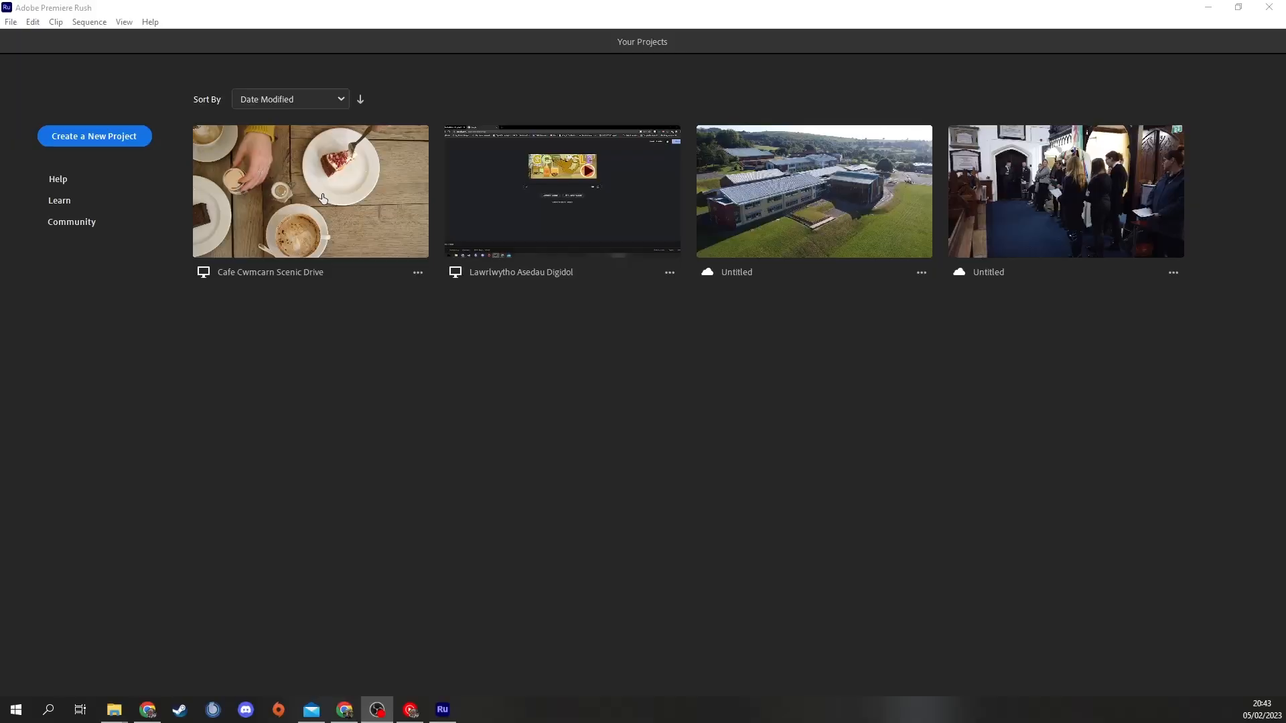
Open the Cafe Cwmcarn Scenic Drive project for editing
click(323, 199)
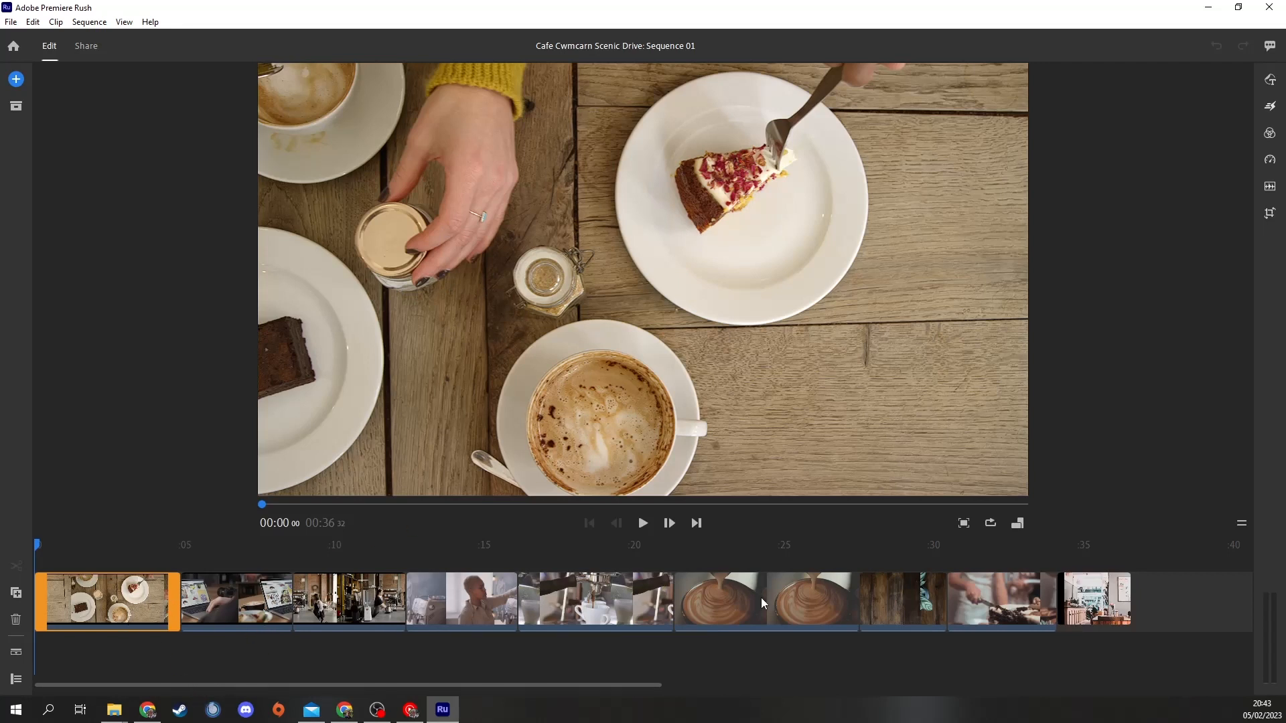
drag(373, 685, 267, 677)
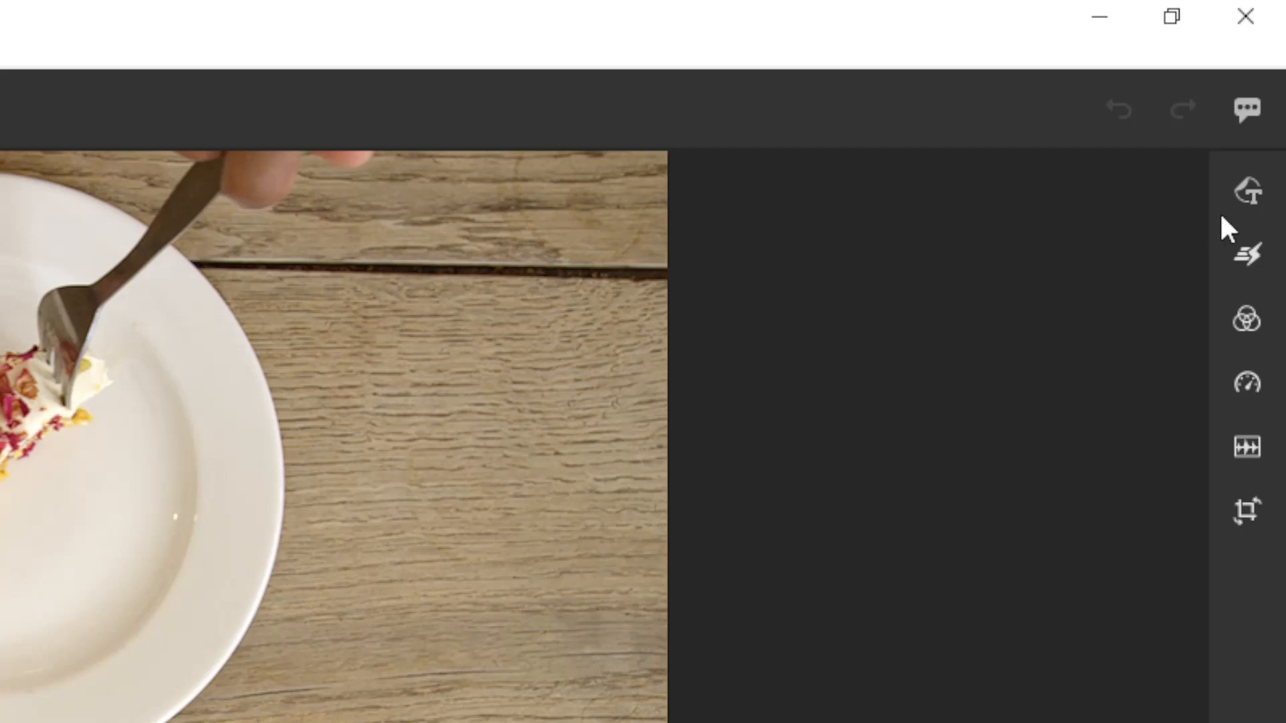
click(1257, 192)
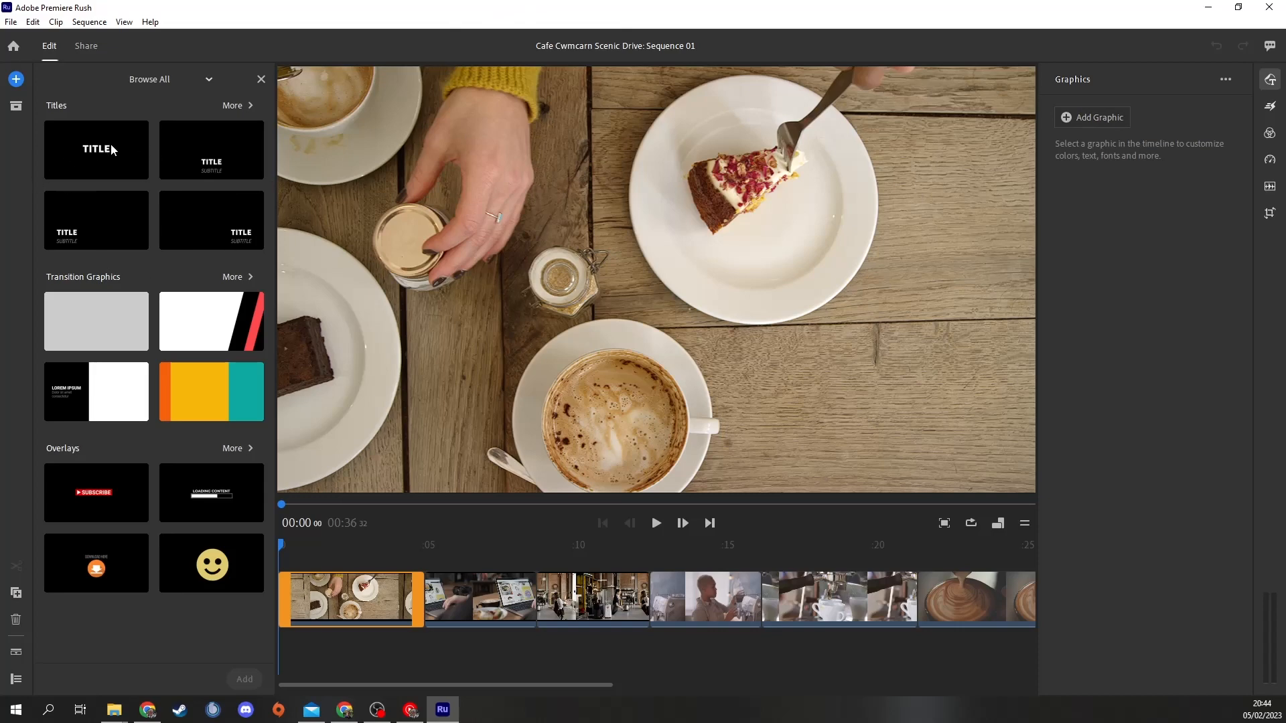
click(262, 79)
click(1270, 79)
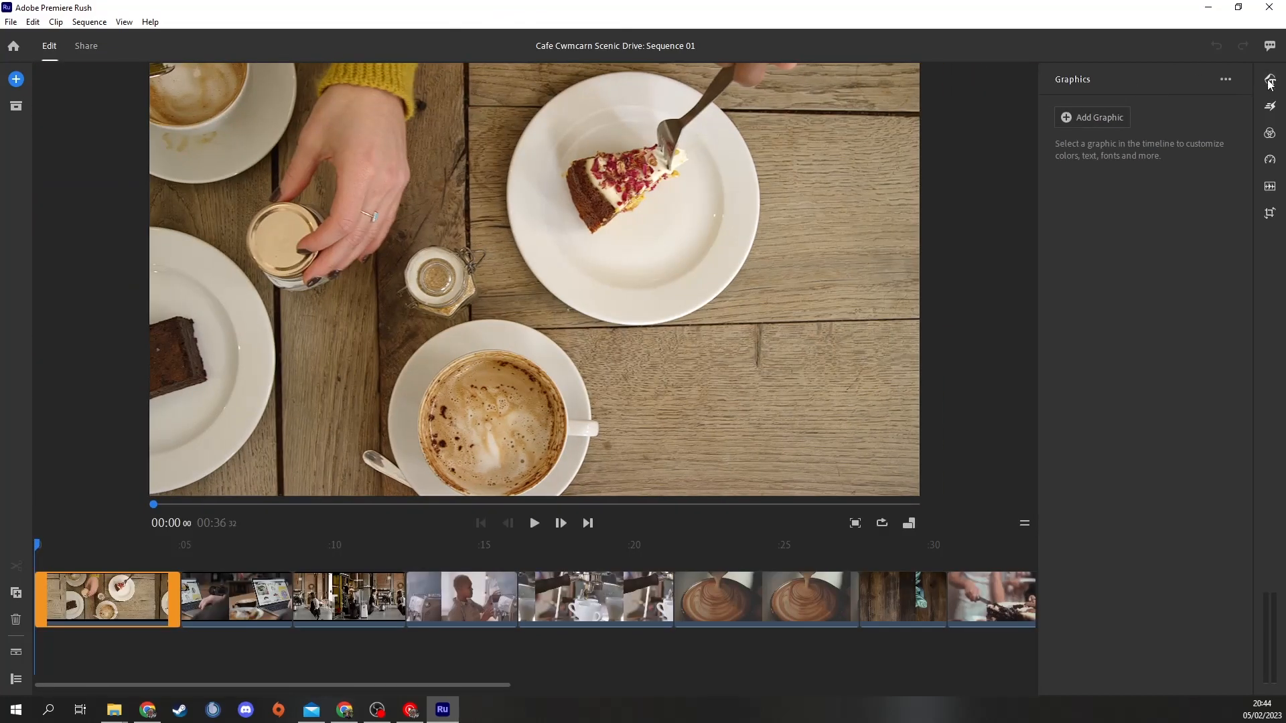
Add the Stylish Intro title from the full collection of title templates at the start of the timeline
click(16, 79)
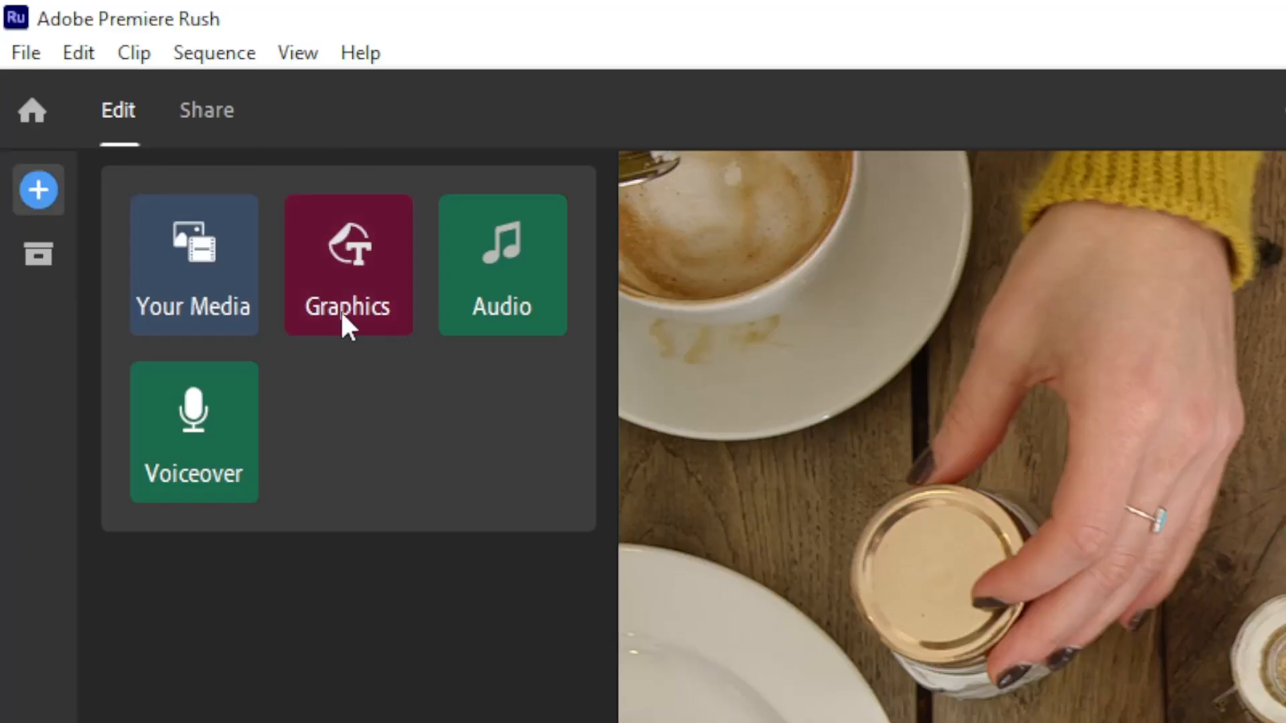
click(142, 129)
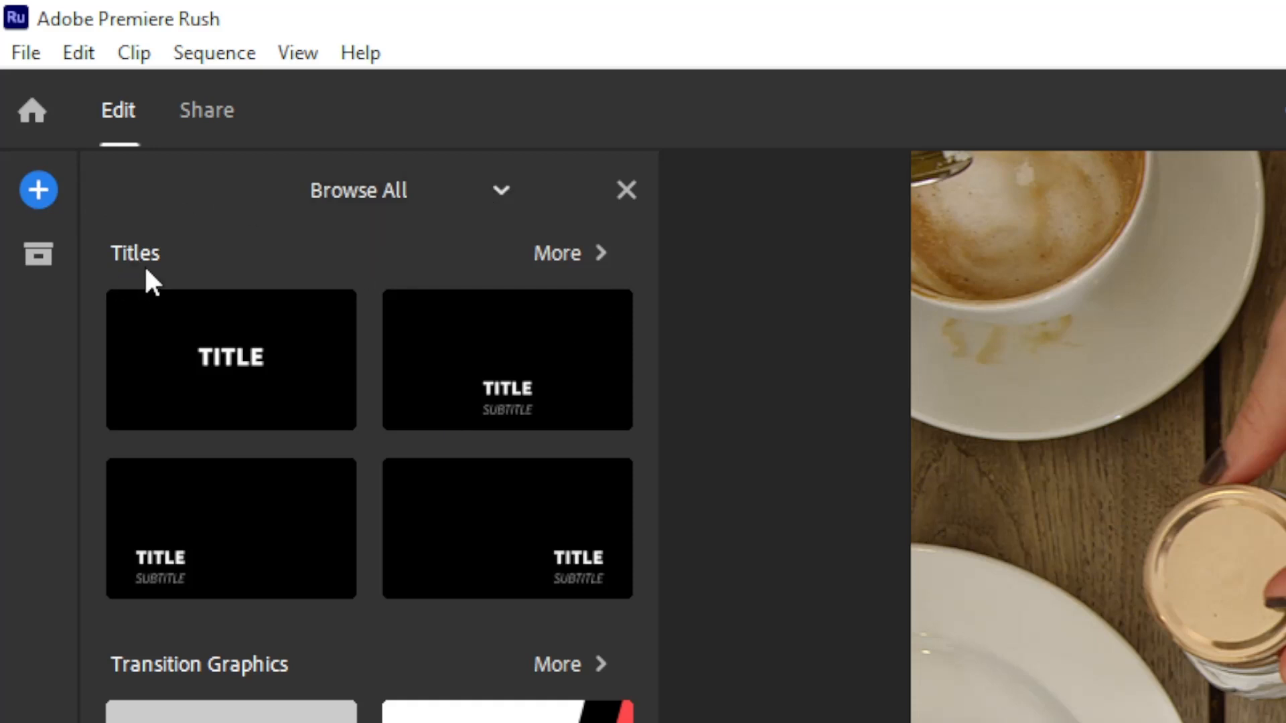
click(570, 253)
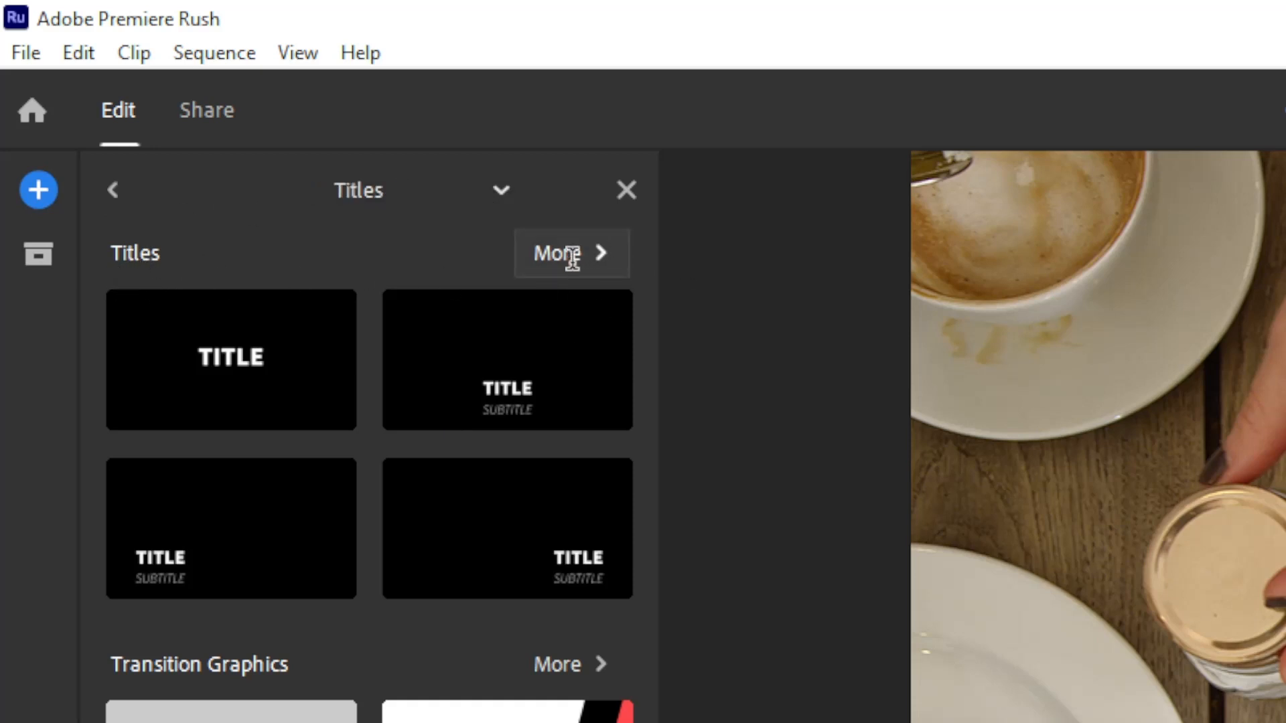
scroll(469, 443, down, 3)
scroll(443, 456, down, 5)
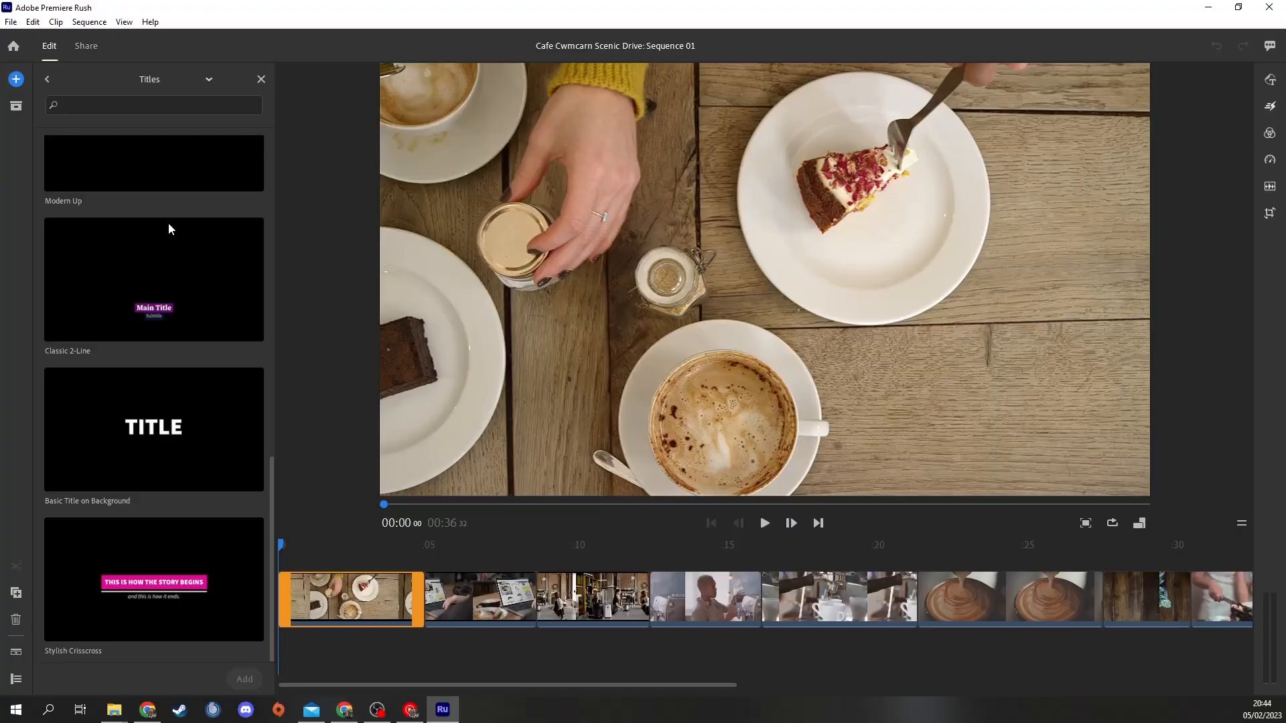
scroll(180, 210, up, 8)
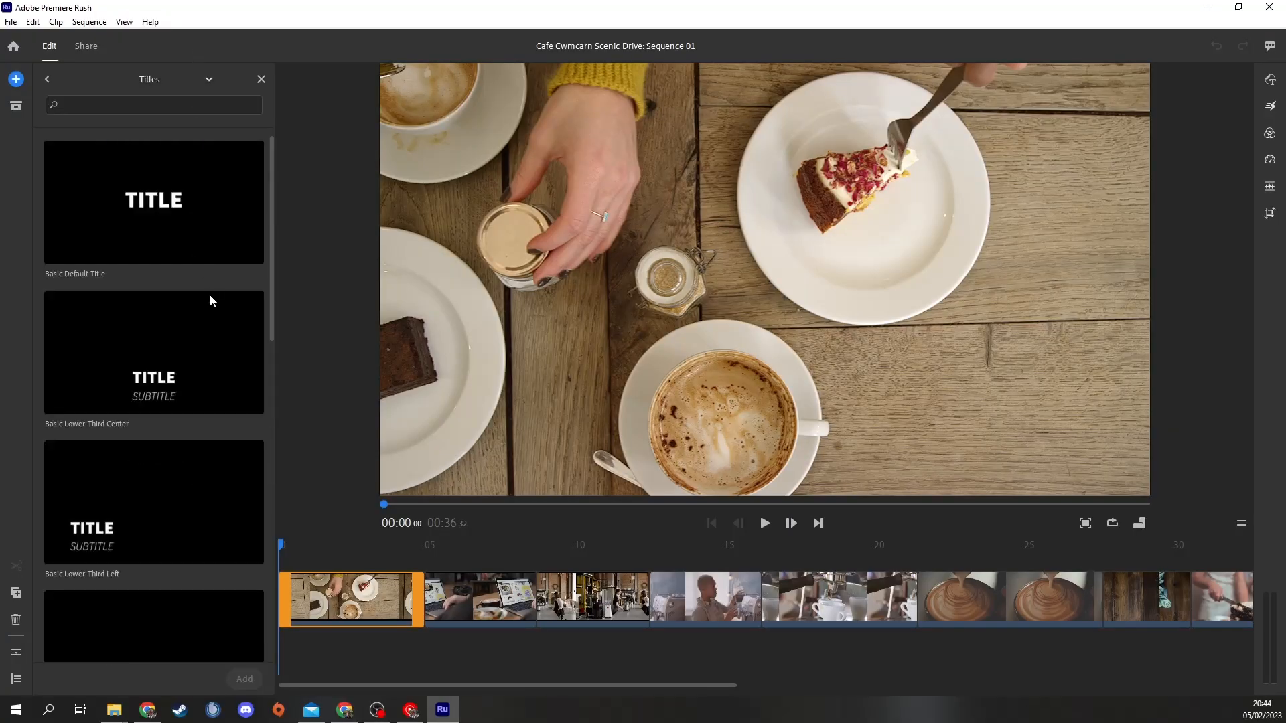
scroll(200, 246, down, 4)
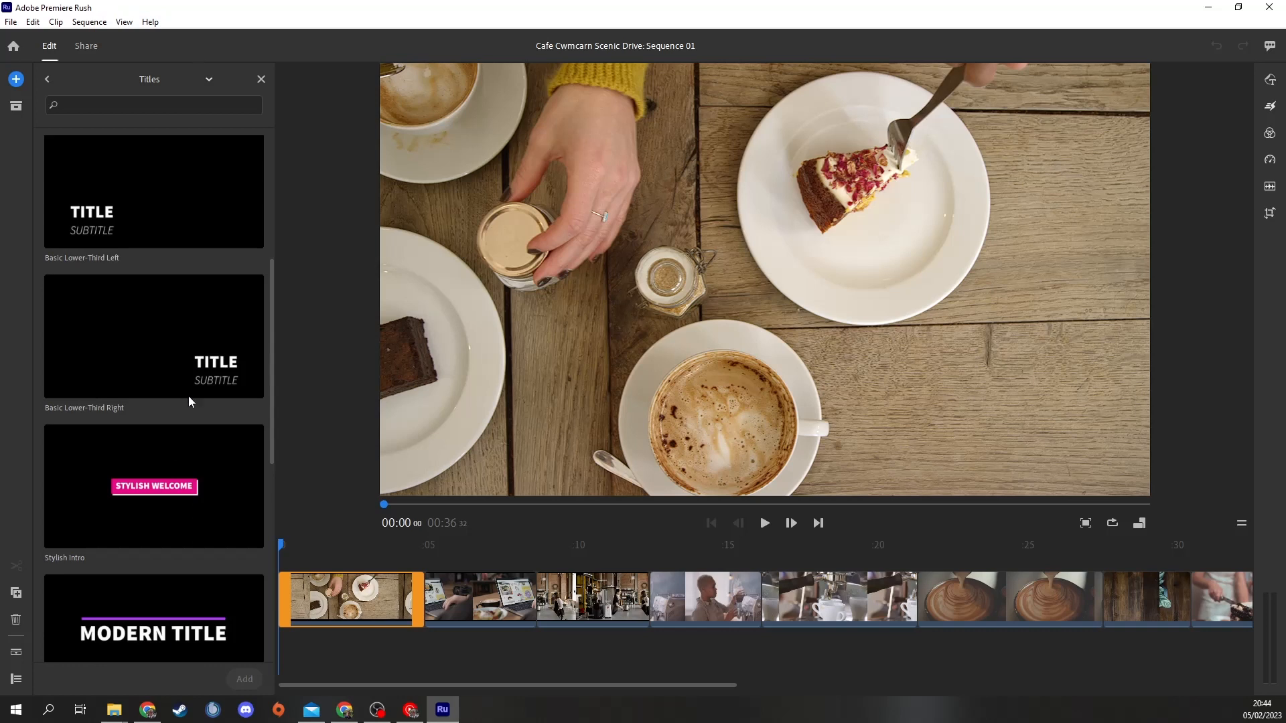
scroll(210, 483, down, 2)
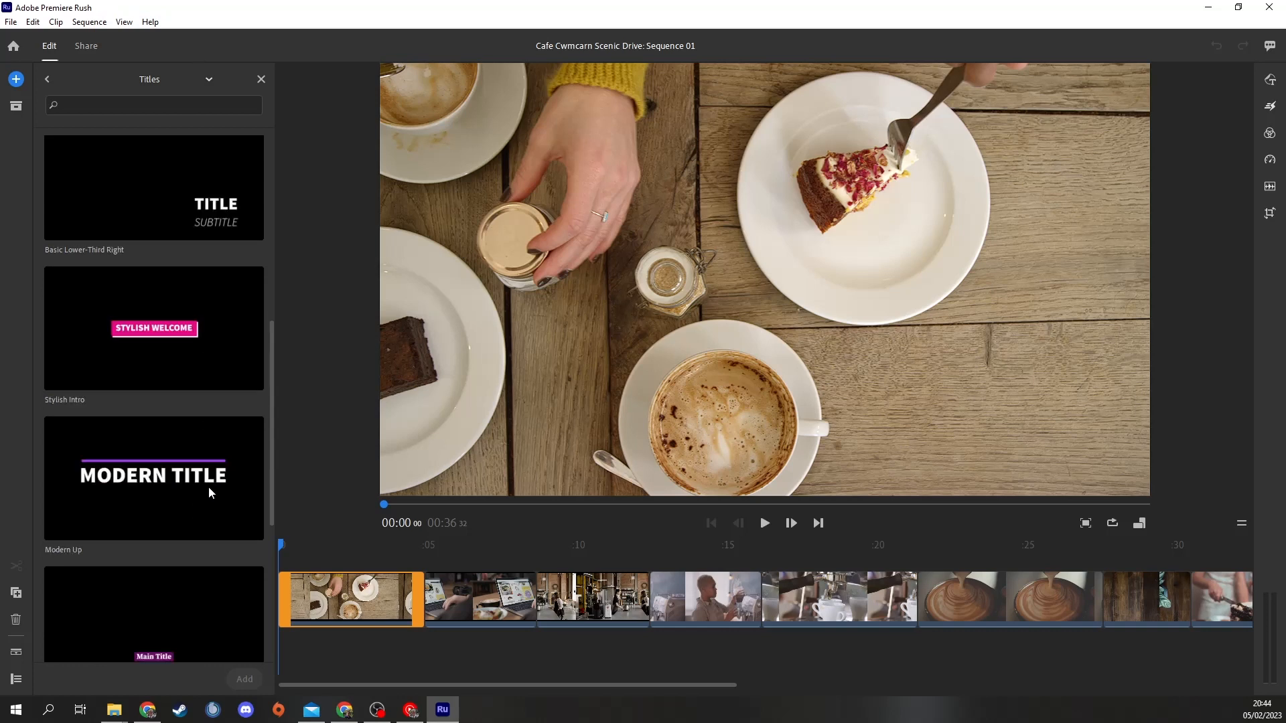
scroll(209, 493, down, 4)
scroll(209, 494, up, 8)
scroll(209, 493, down, 4)
click(169, 467)
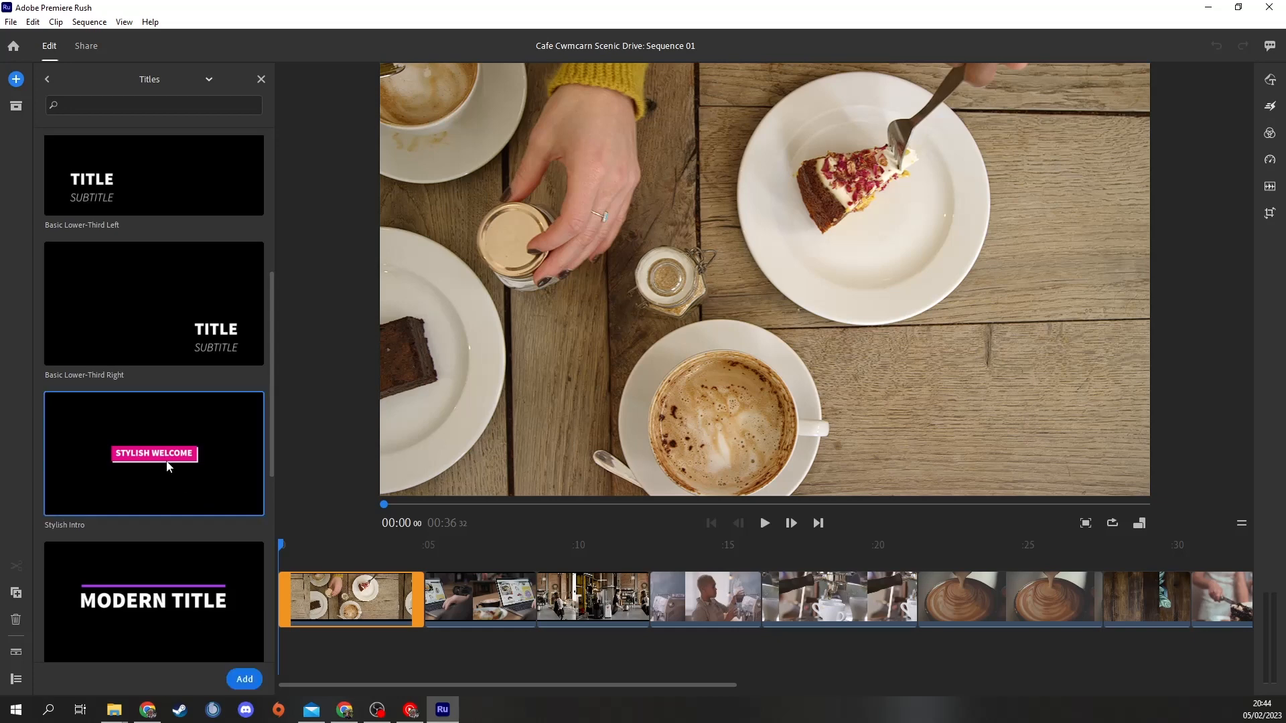
double_click(168, 463)
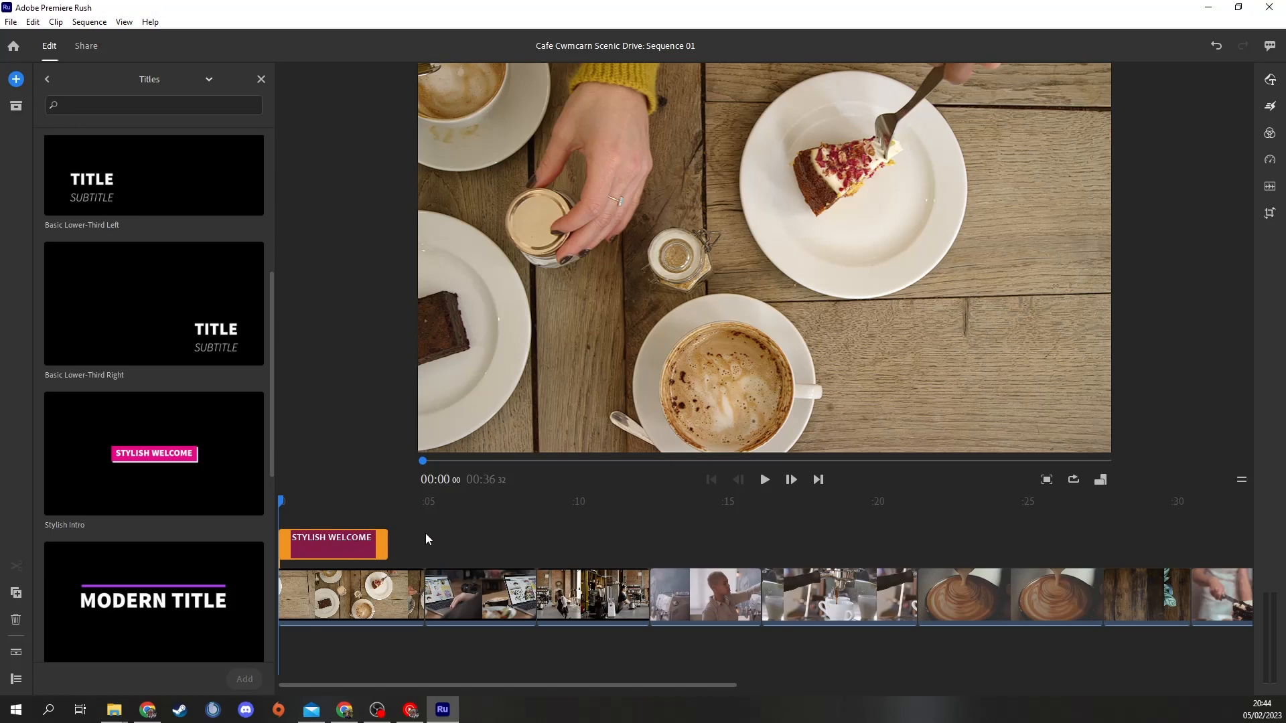
Move the Stylish Welcome title to the lower-left area of the video frame, enlarge it slightly, and expand its text settings
double_click(343, 545)
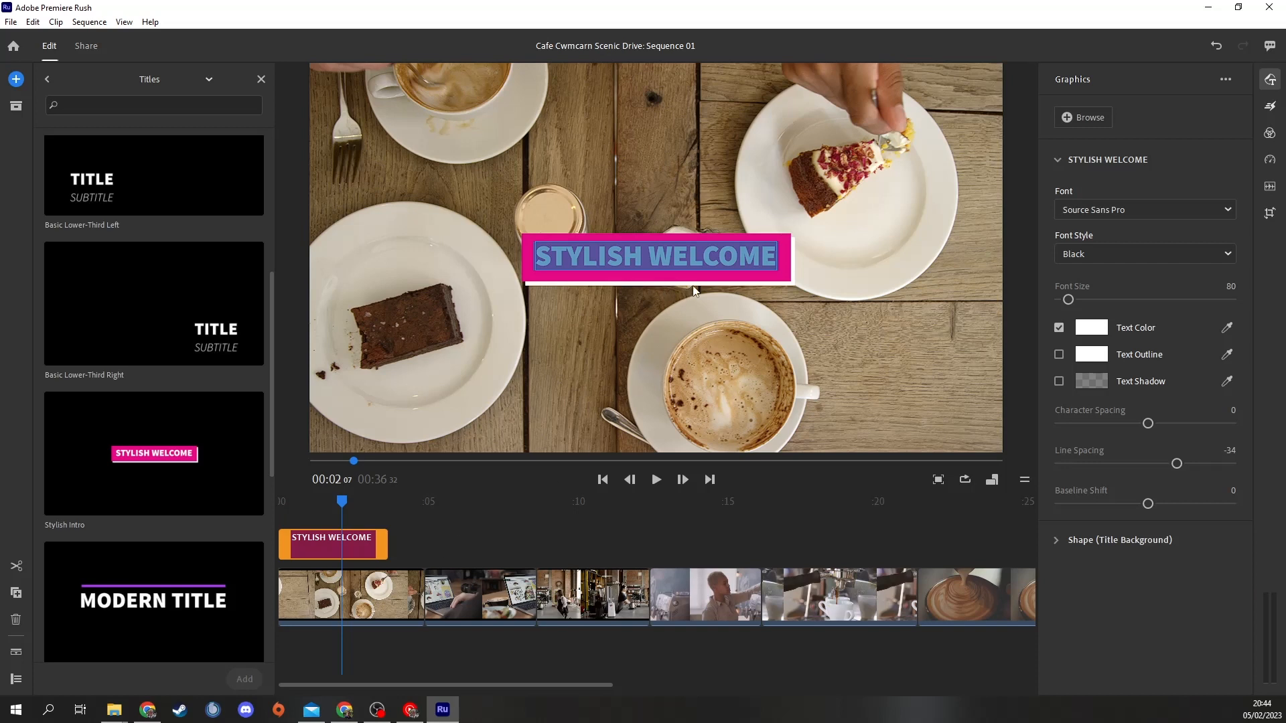
click(720, 277)
drag(720, 277, 633, 192)
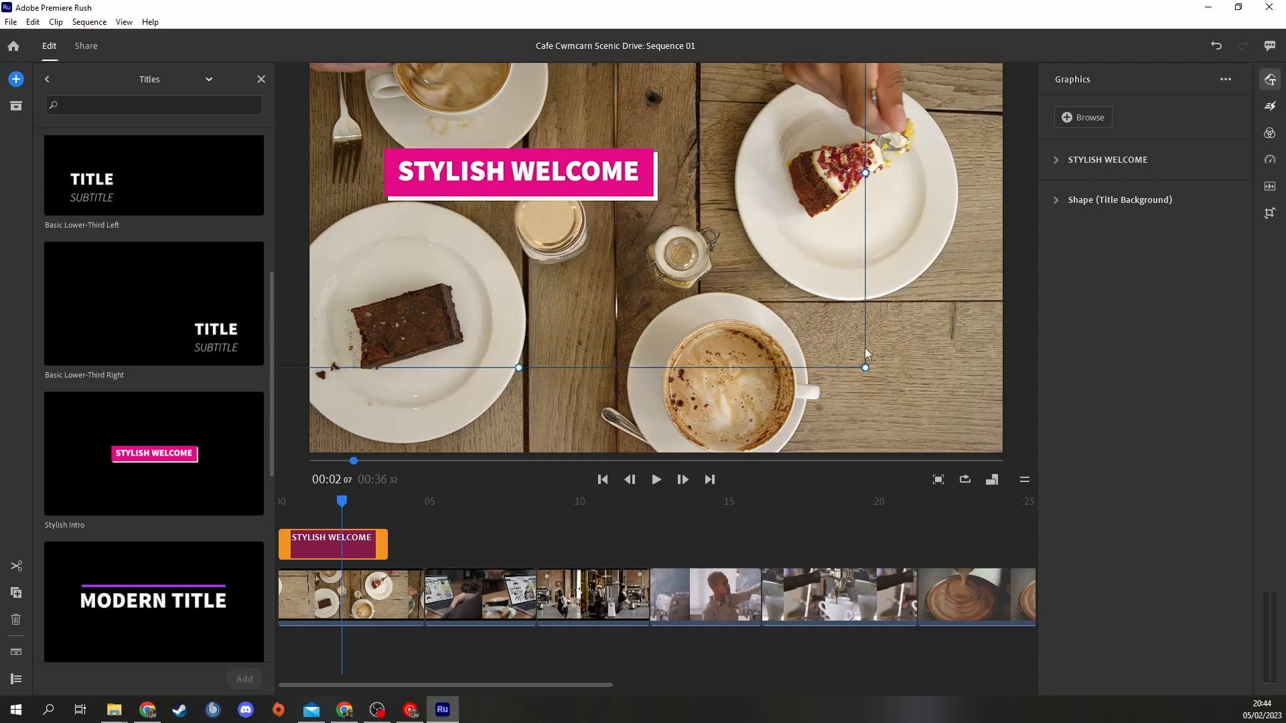
drag(866, 371, 1266, 558)
drag(710, 221, 775, 365)
drag(713, 406, 371, 566)
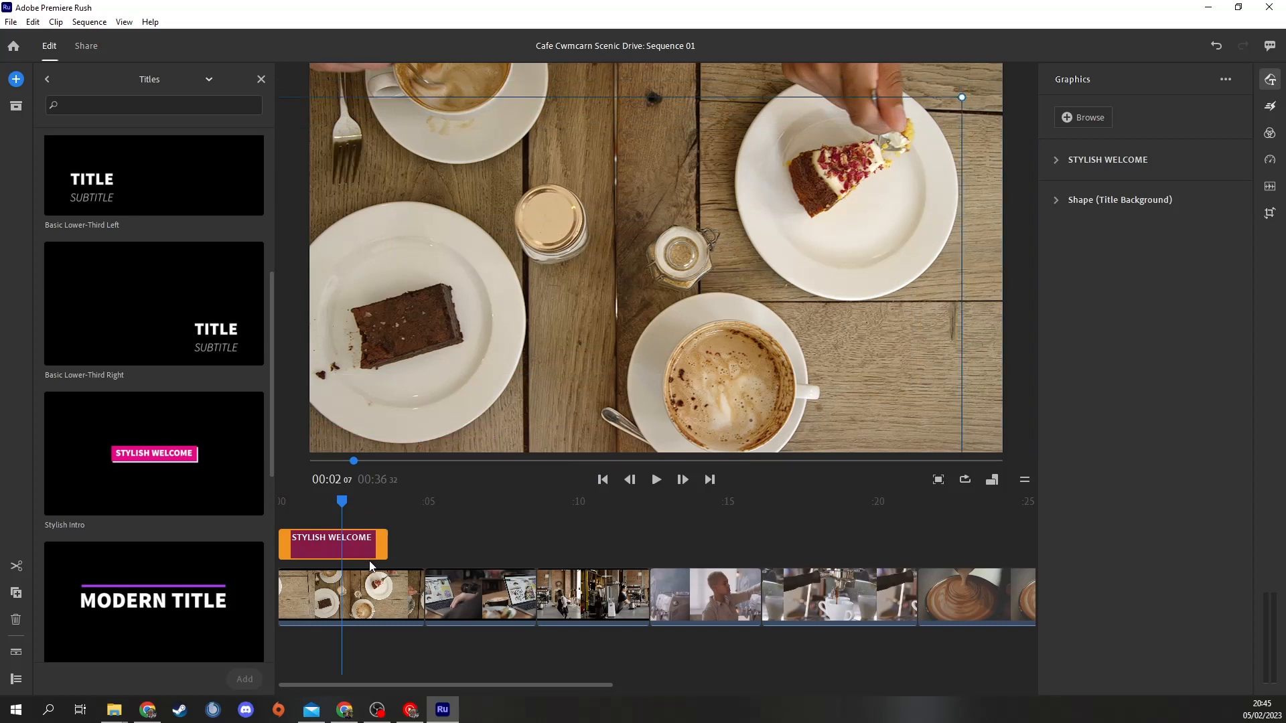
drag(963, 96, 539, 315)
drag(490, 391, 757, 155)
drag(586, 253, 547, 124)
drag(548, 191, 563, 407)
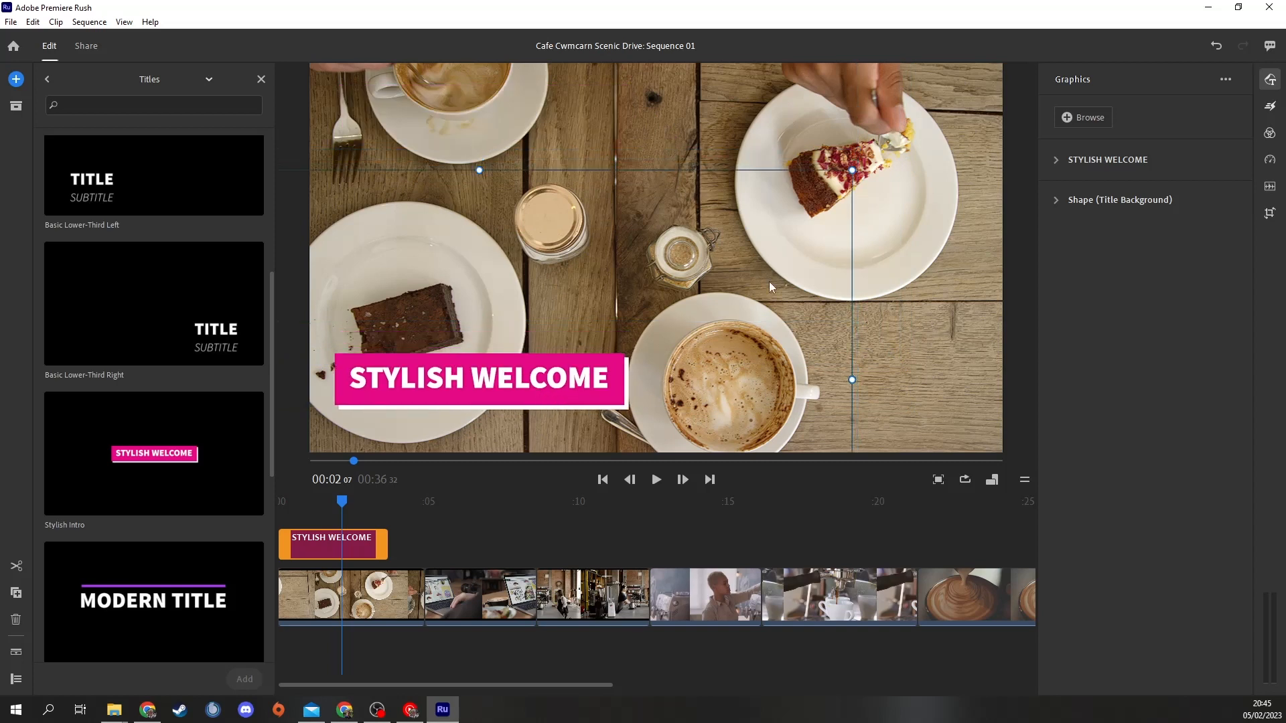
click(1104, 160)
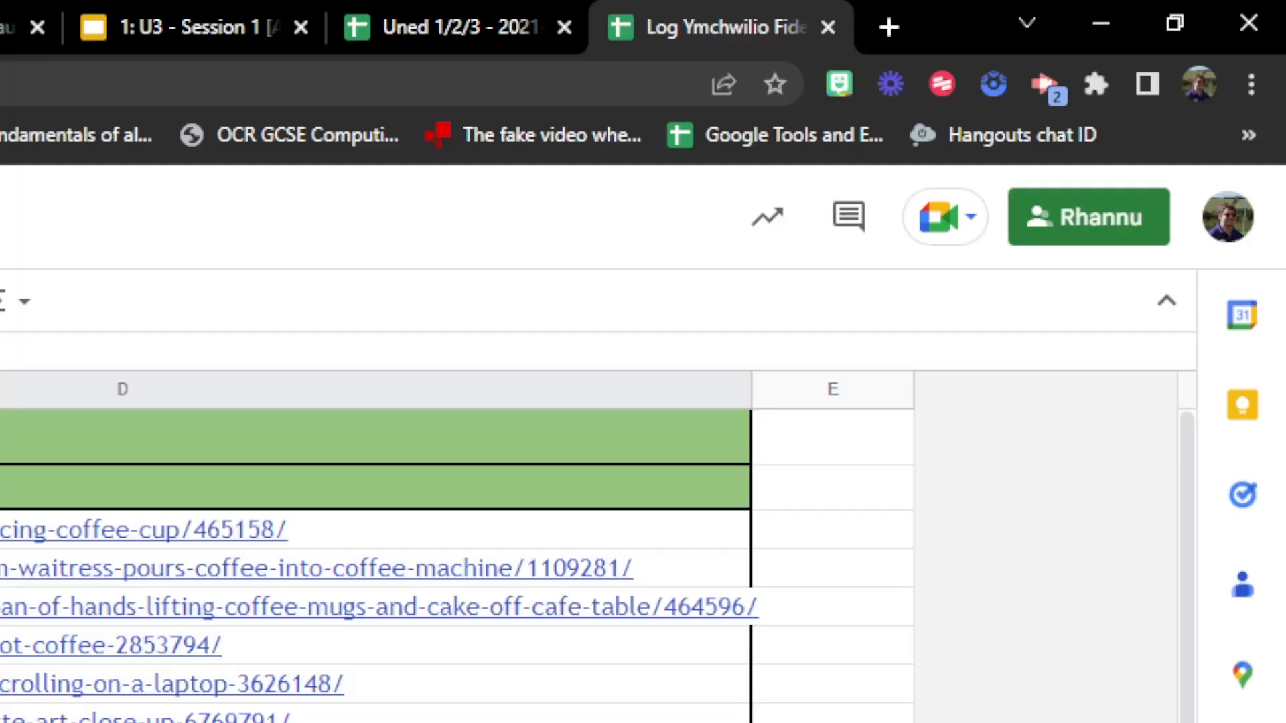
Review the Syniadau Font and Paled Lliw sections of the Log Ymchwilio Fideo spreadsheet in Google Sheets and return to Premiere Rush
scroll(457, 565, down, 5)
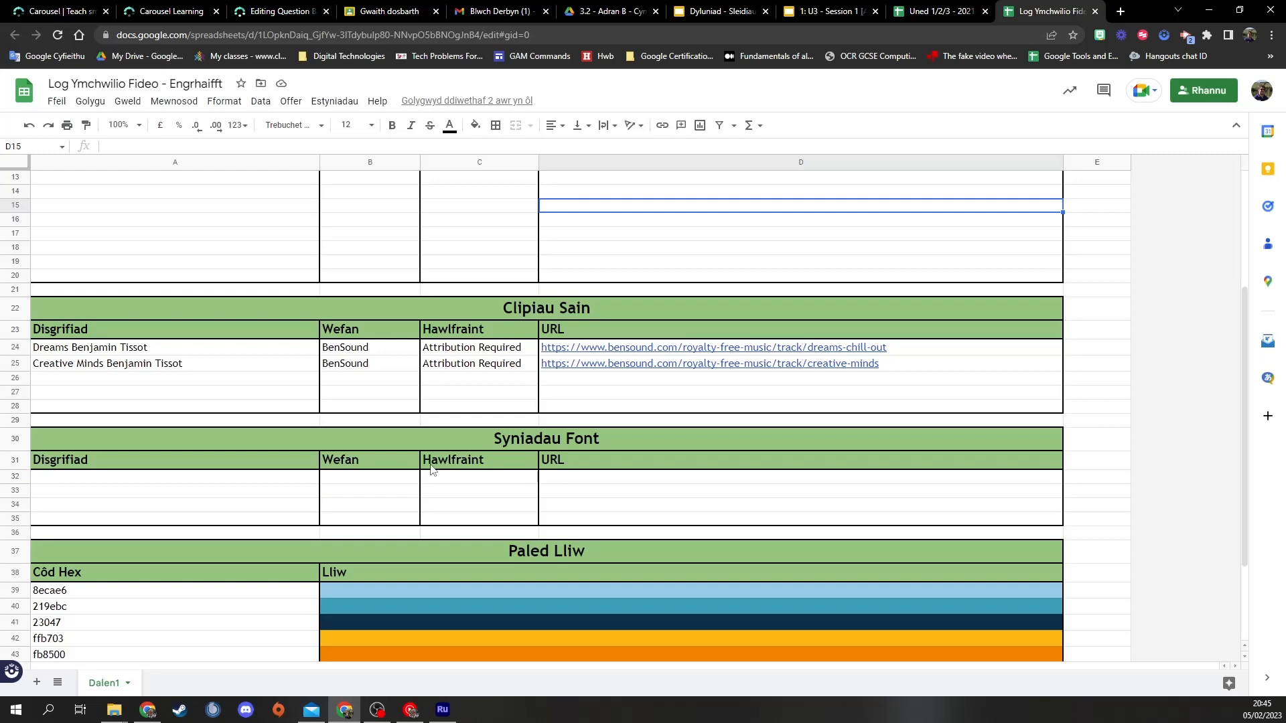
scroll(389, 502, up, 4)
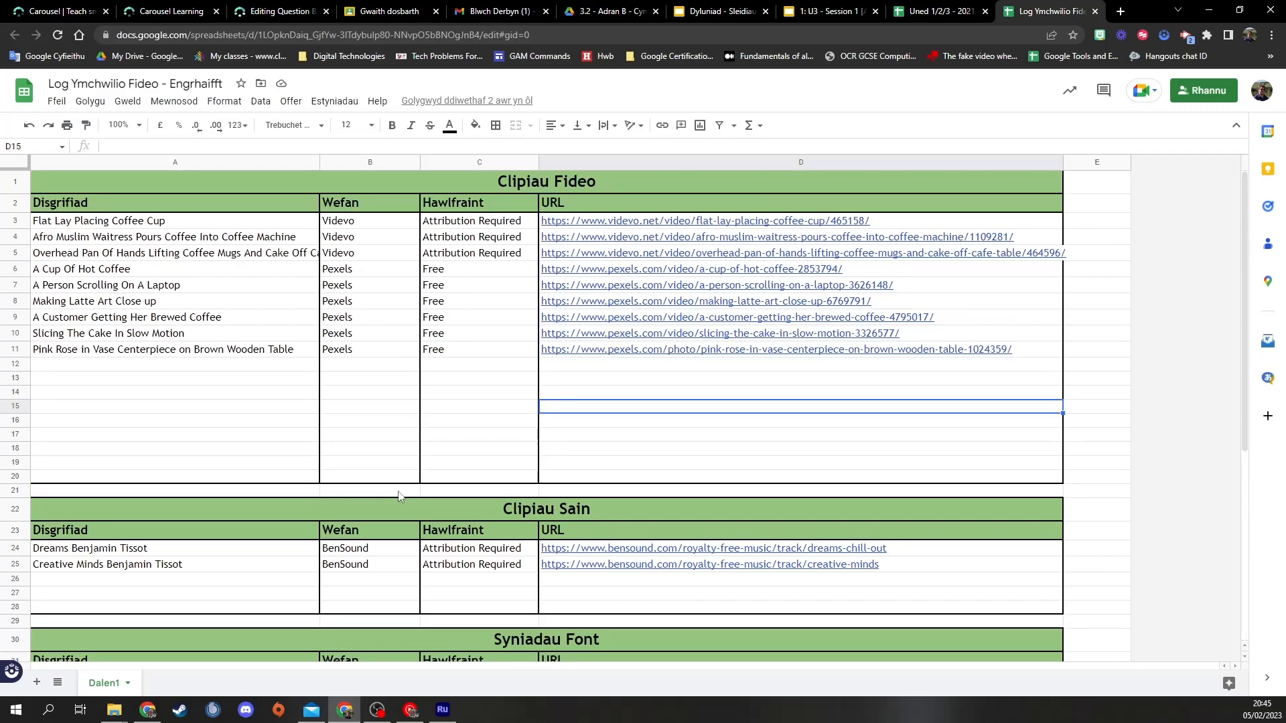
scroll(398, 497, down, 4)
drag(273, 422, 578, 430)
click(577, 430)
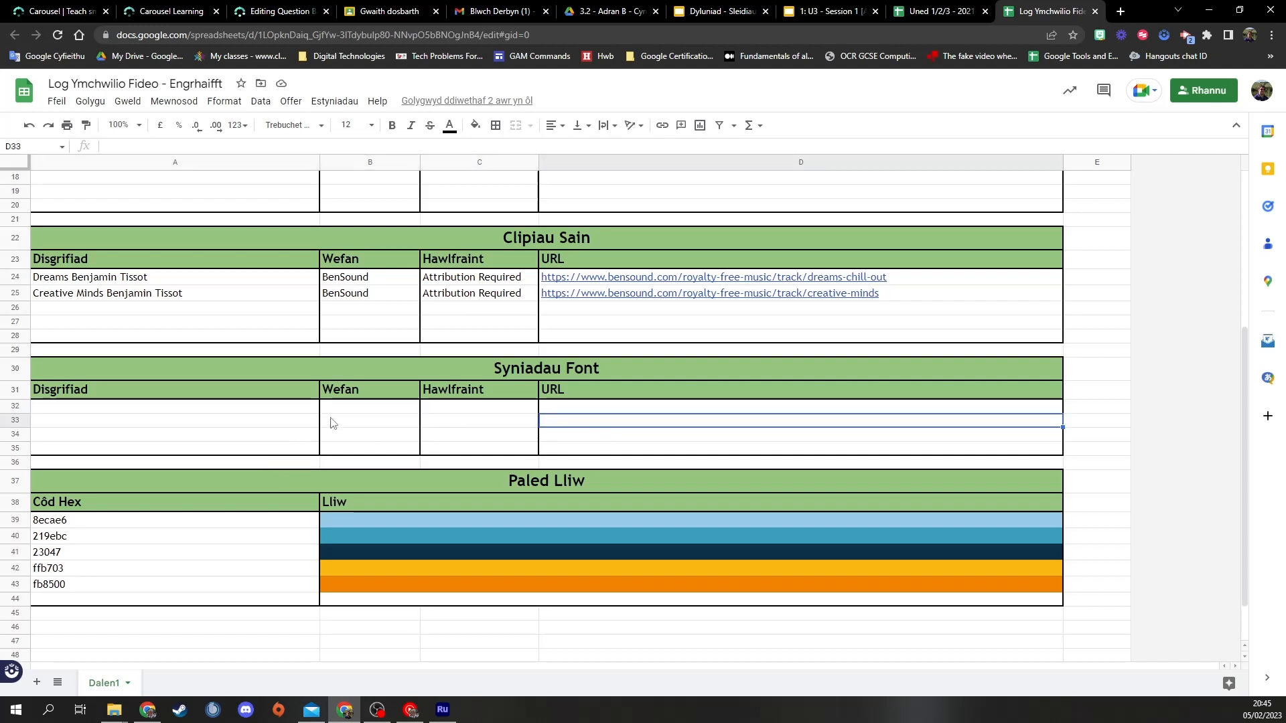
click(302, 411)
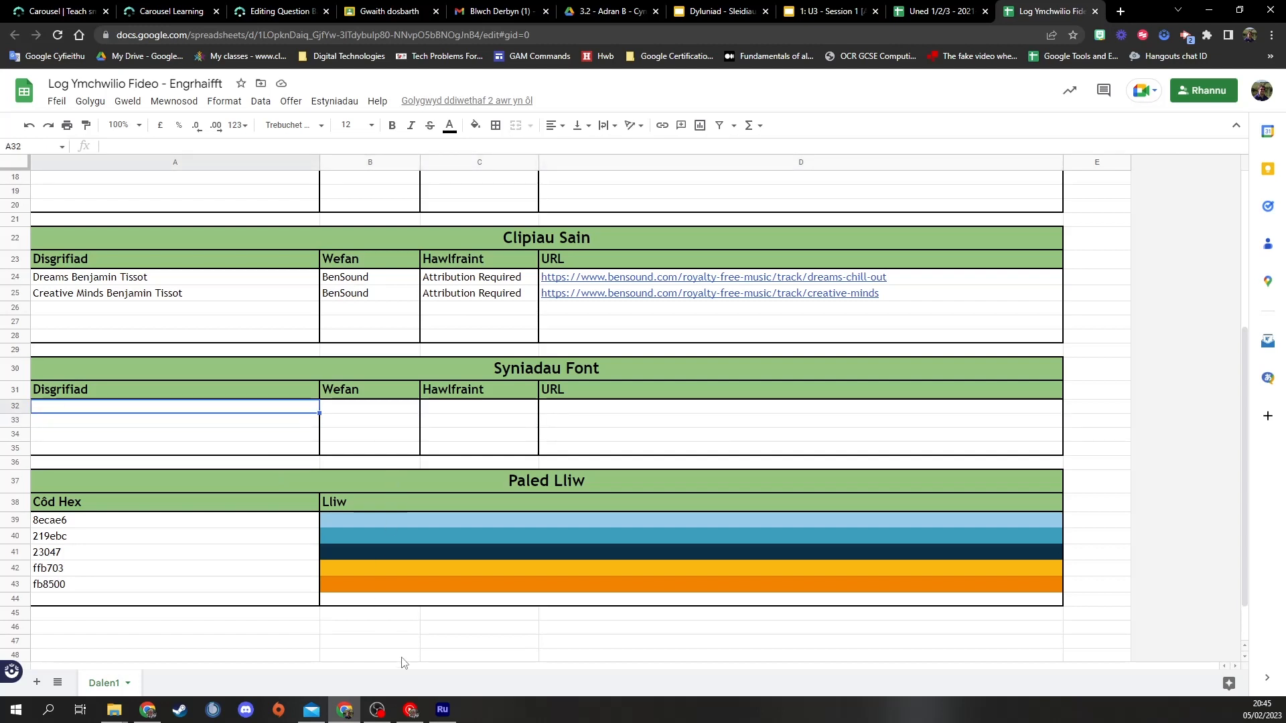
click(442, 711)
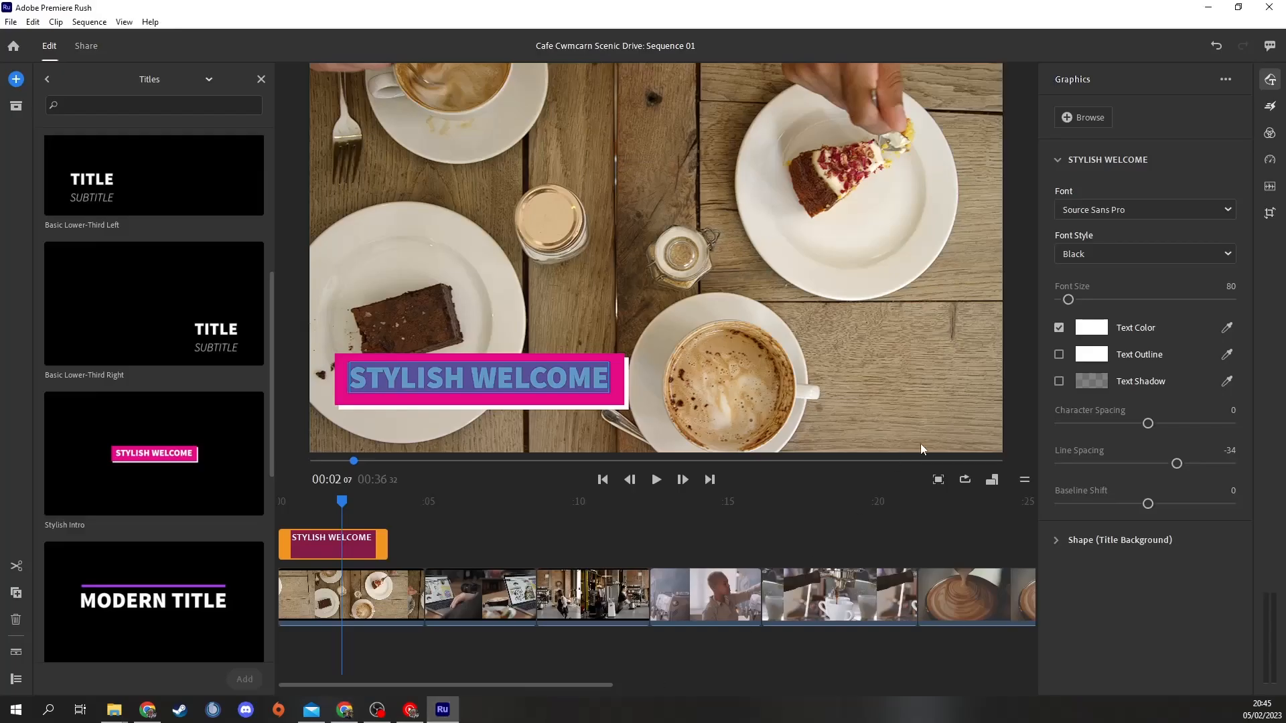
Change the Stylish Welcome title's font to Trebuchet MS with the Bold style
click(1227, 210)
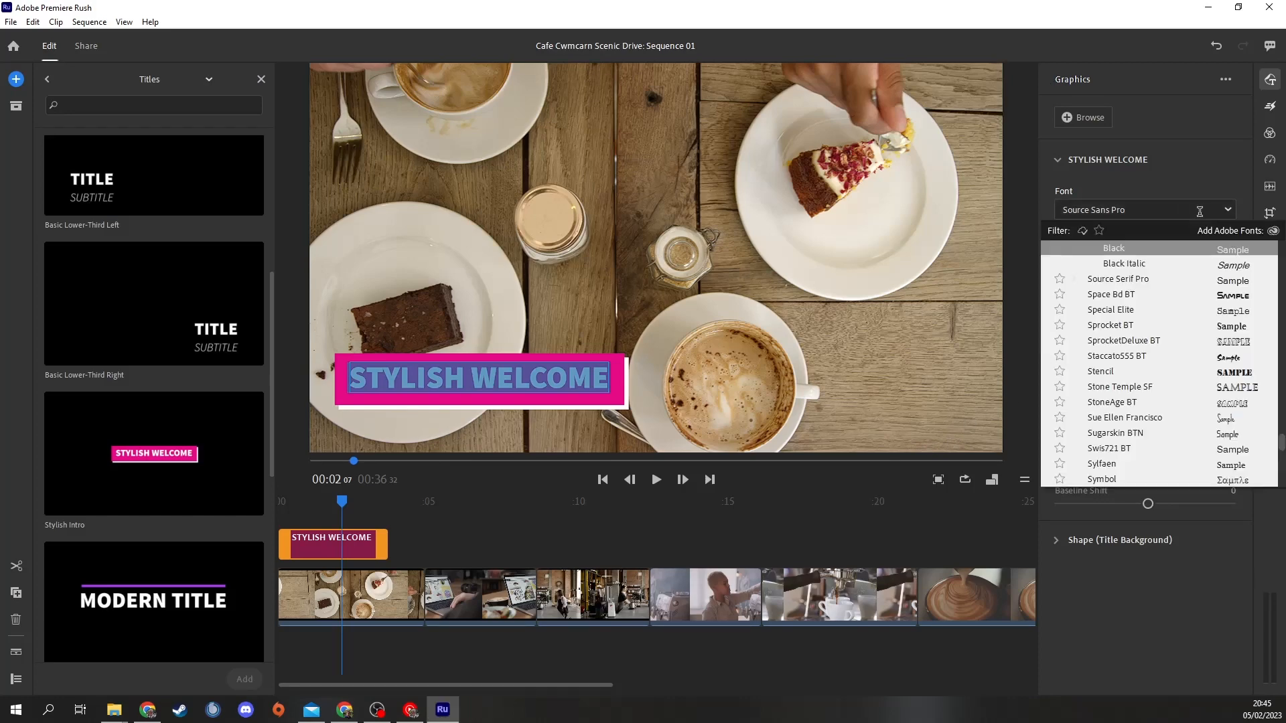
text(tre)
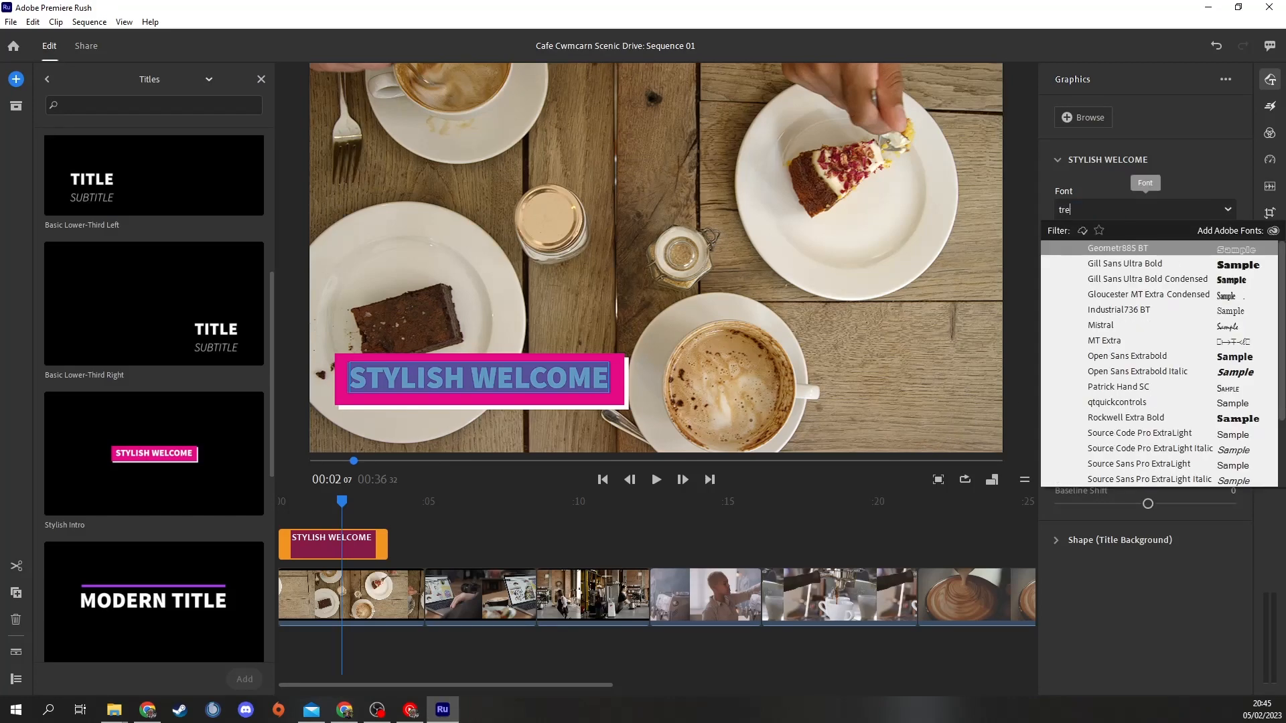
text(buch)
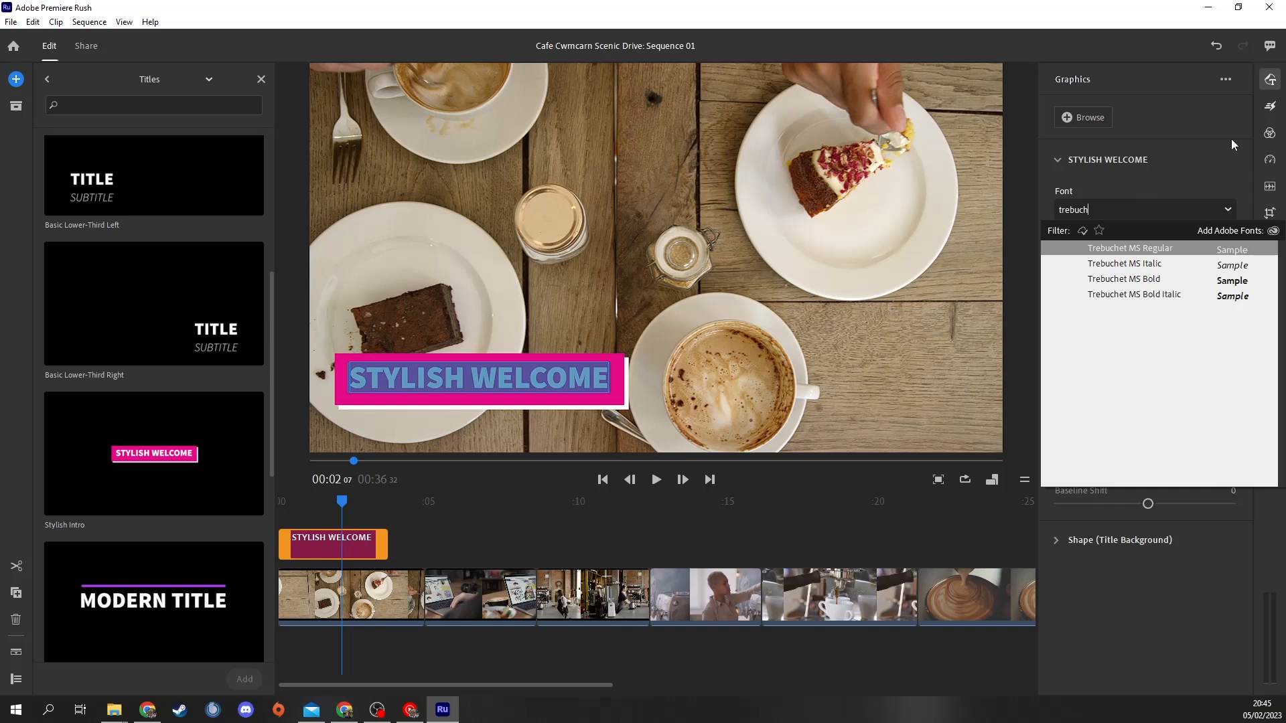
click(1154, 249)
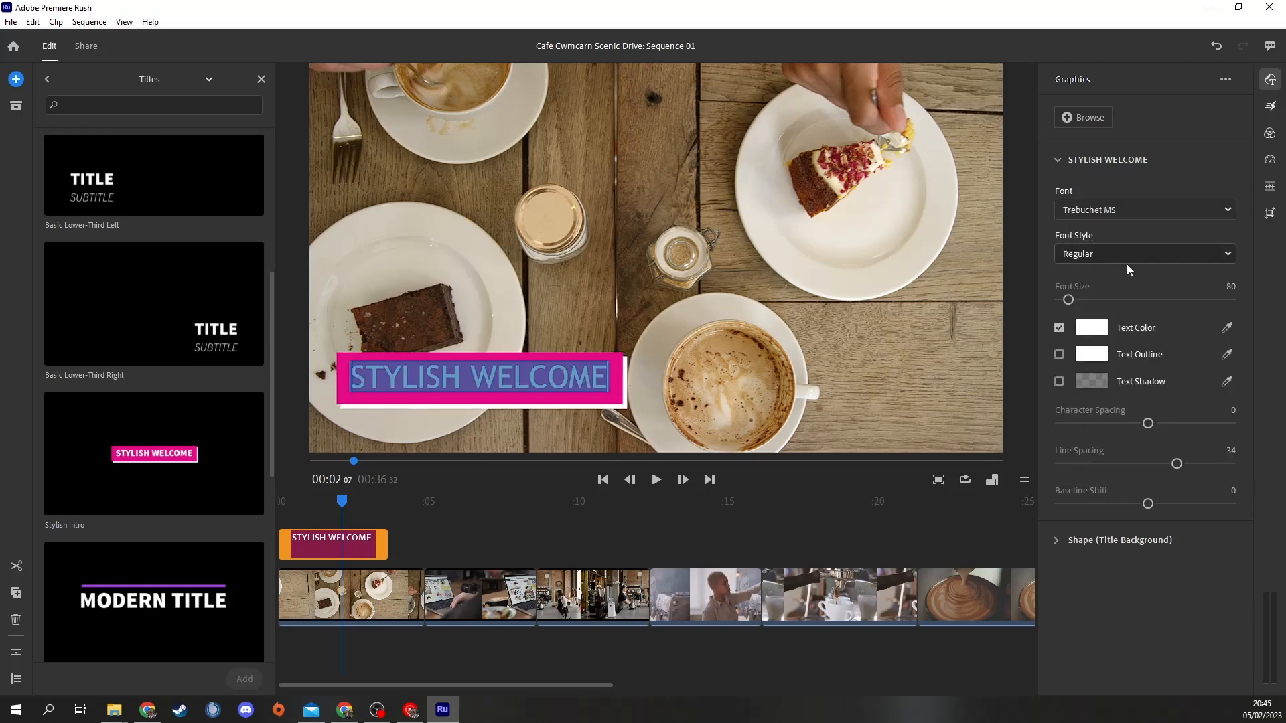
click(1142, 255)
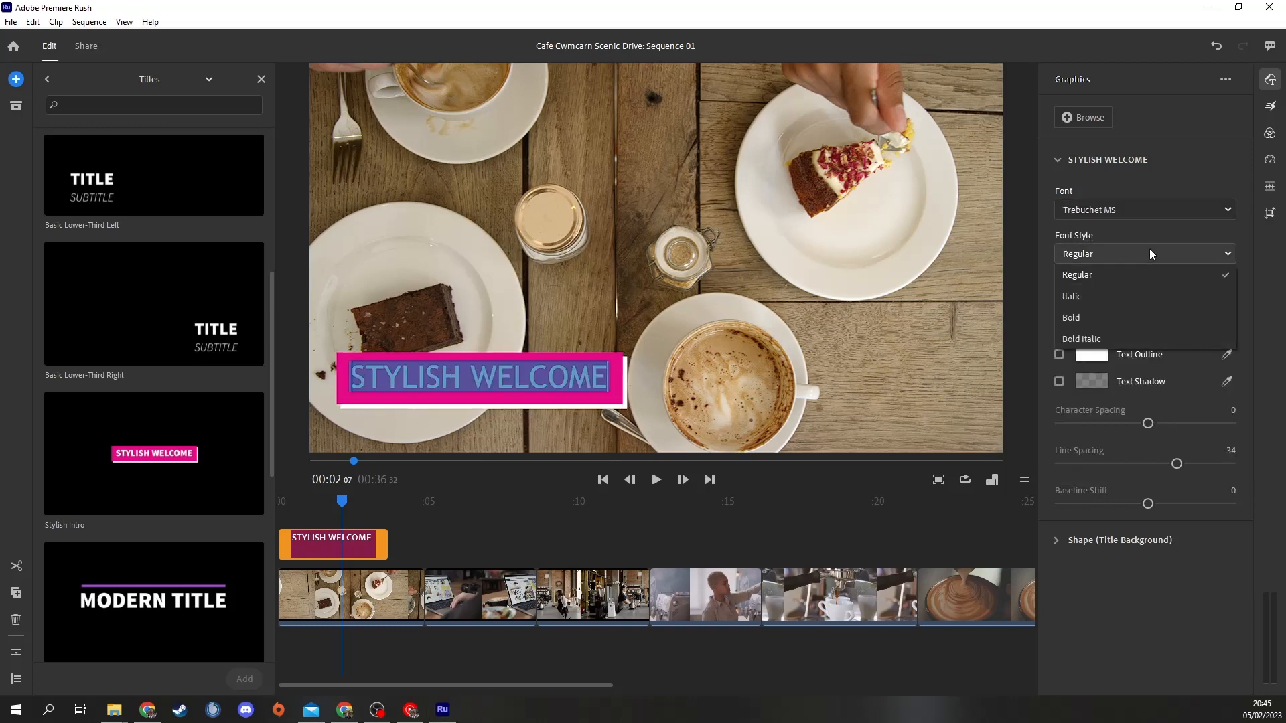
click(1087, 315)
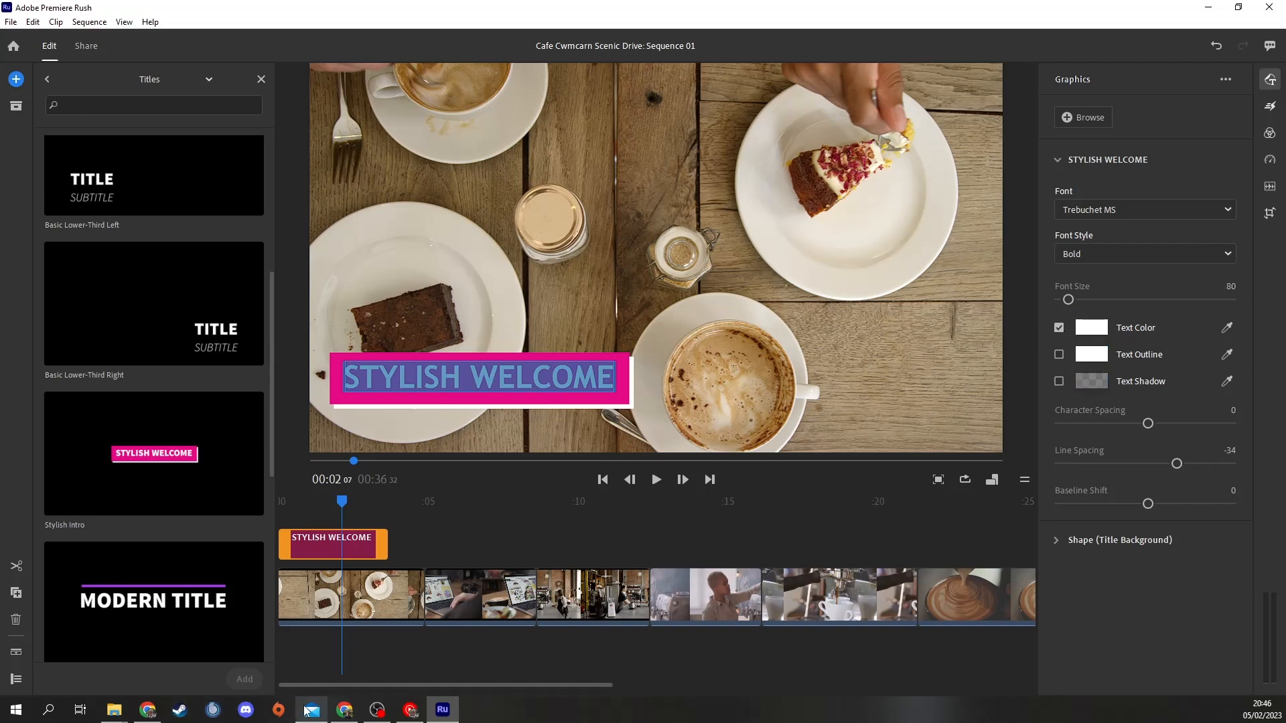
Copy the dark navy hex code 23047 from the Paled Lliw section of the Google Sheets log and return to Premiere Rush
click(344, 710)
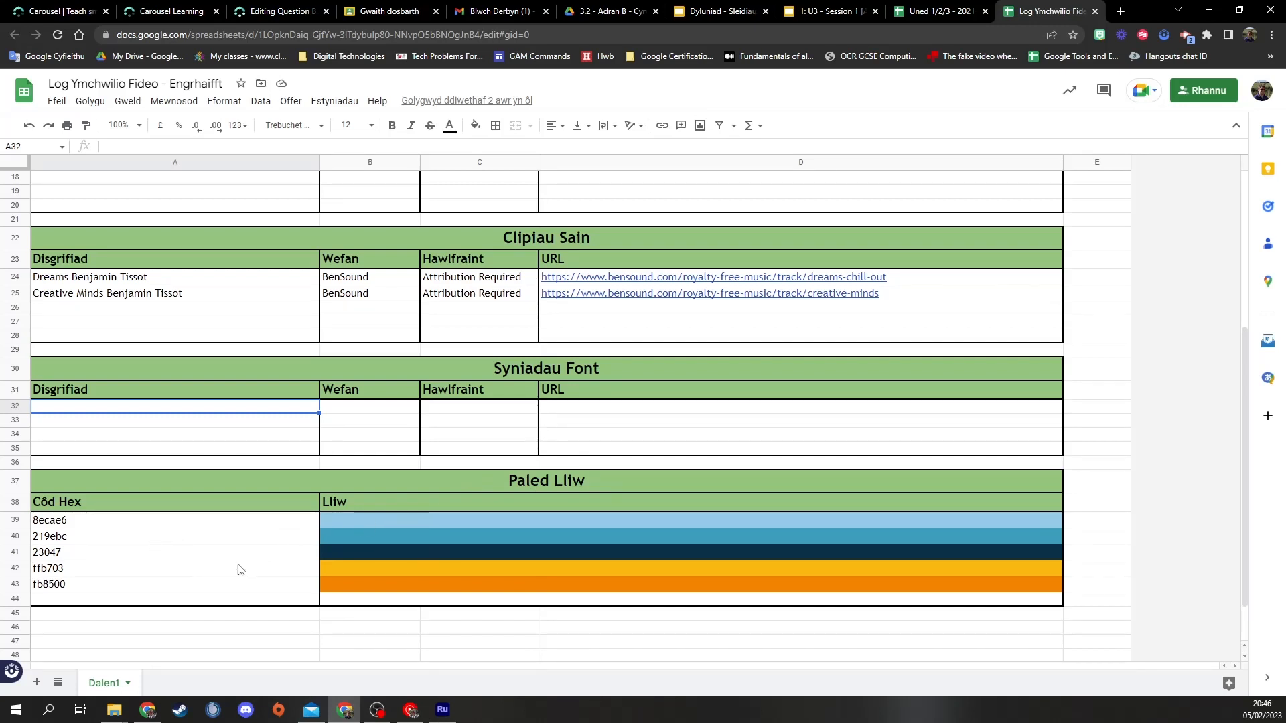
click(129, 552)
key(ctrl+c)
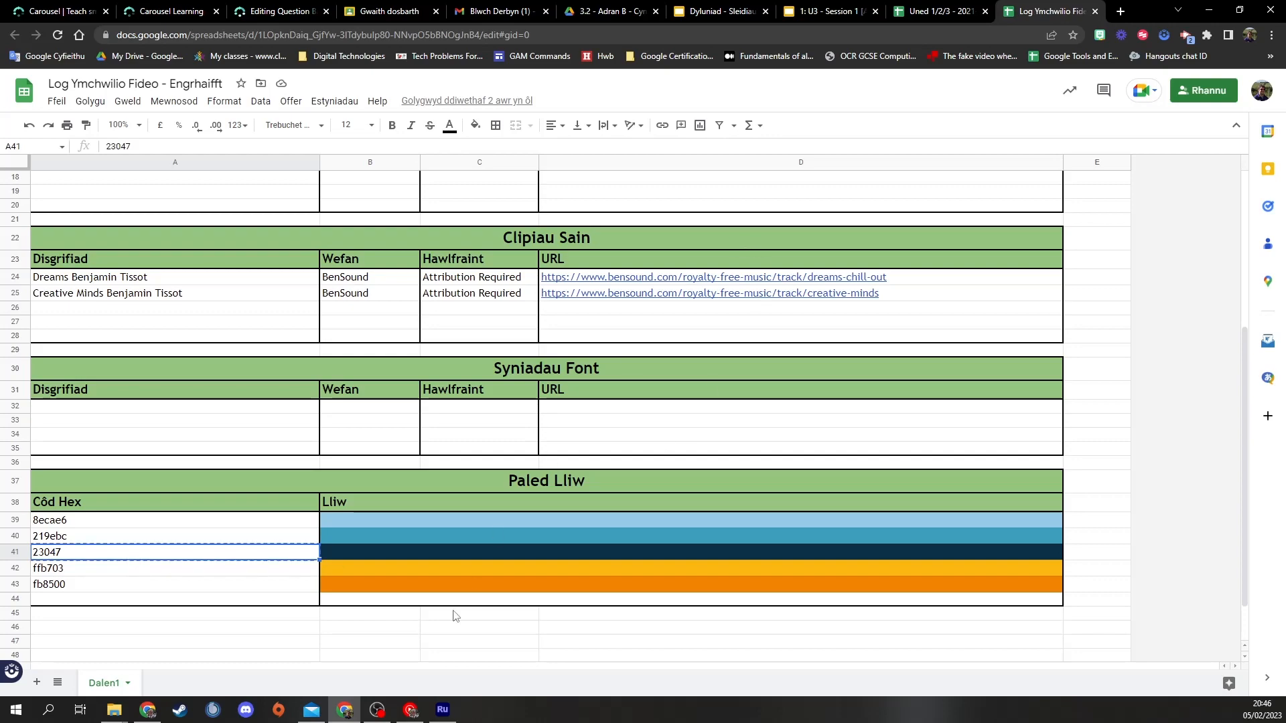
click(442, 710)
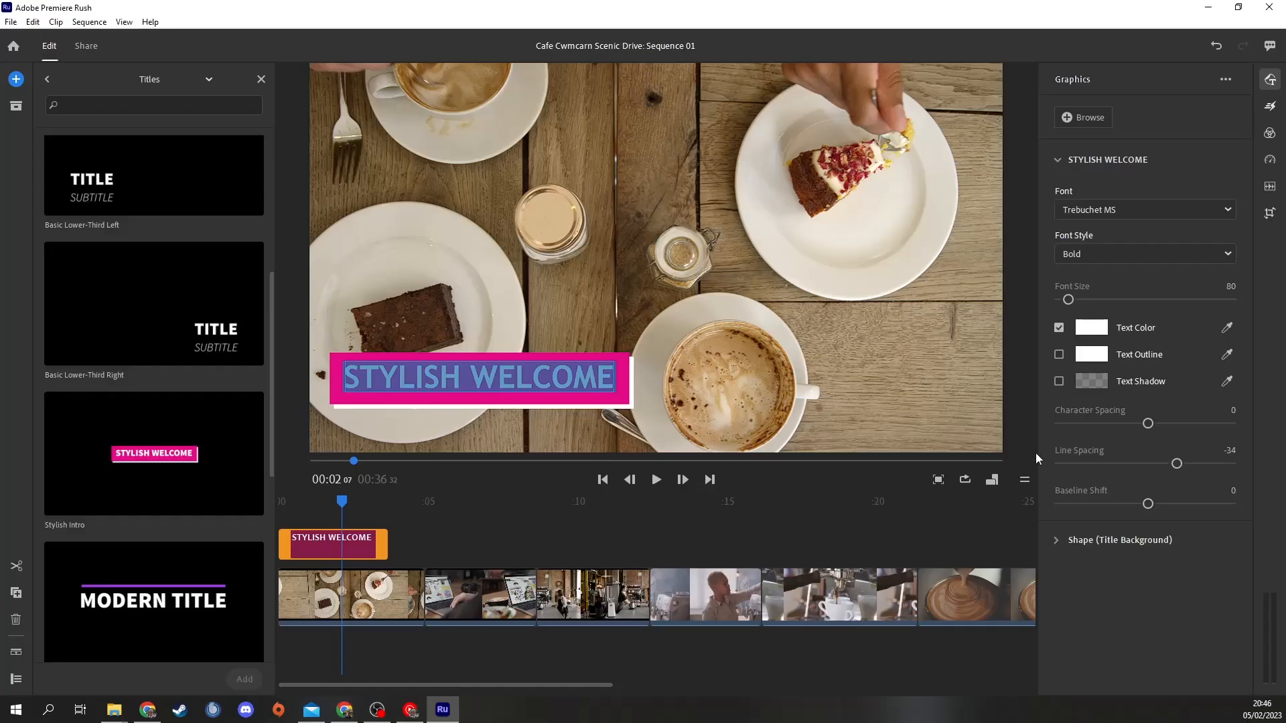
Set the title's text colour to the copied hex code 23047
click(1101, 335)
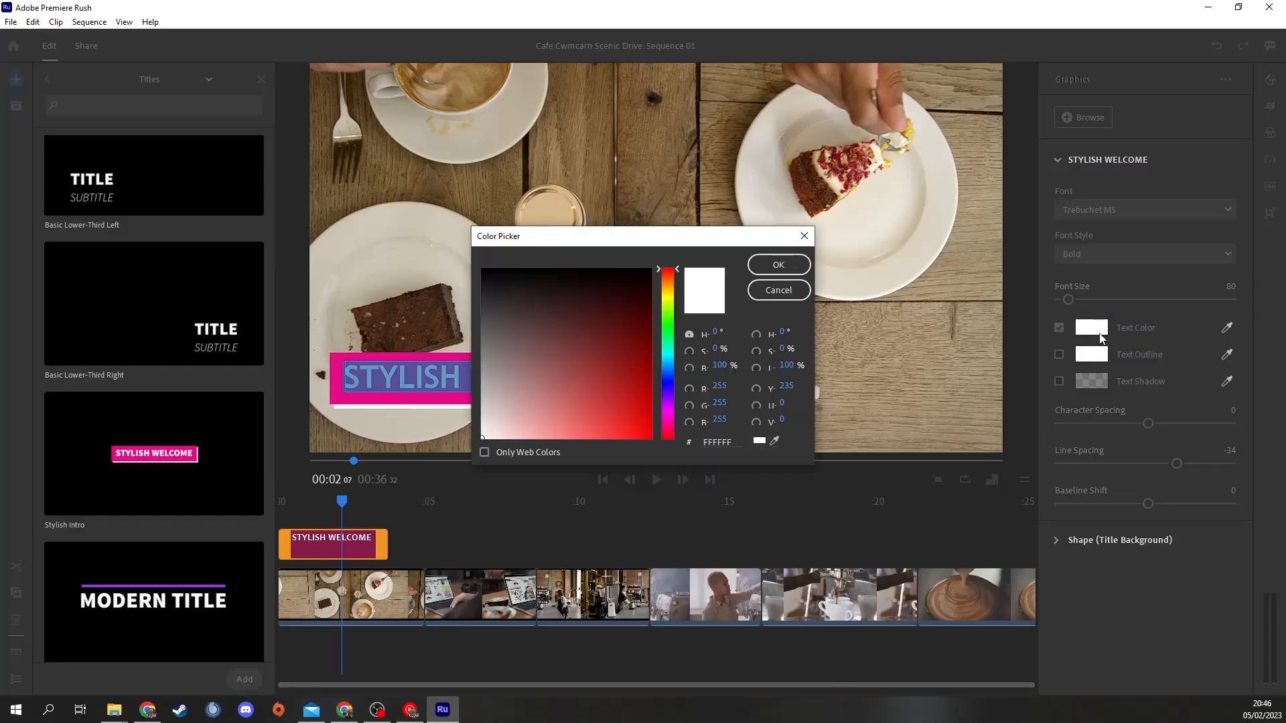
click(717, 442)
key(ctrl+a)
key(ctrl+v)
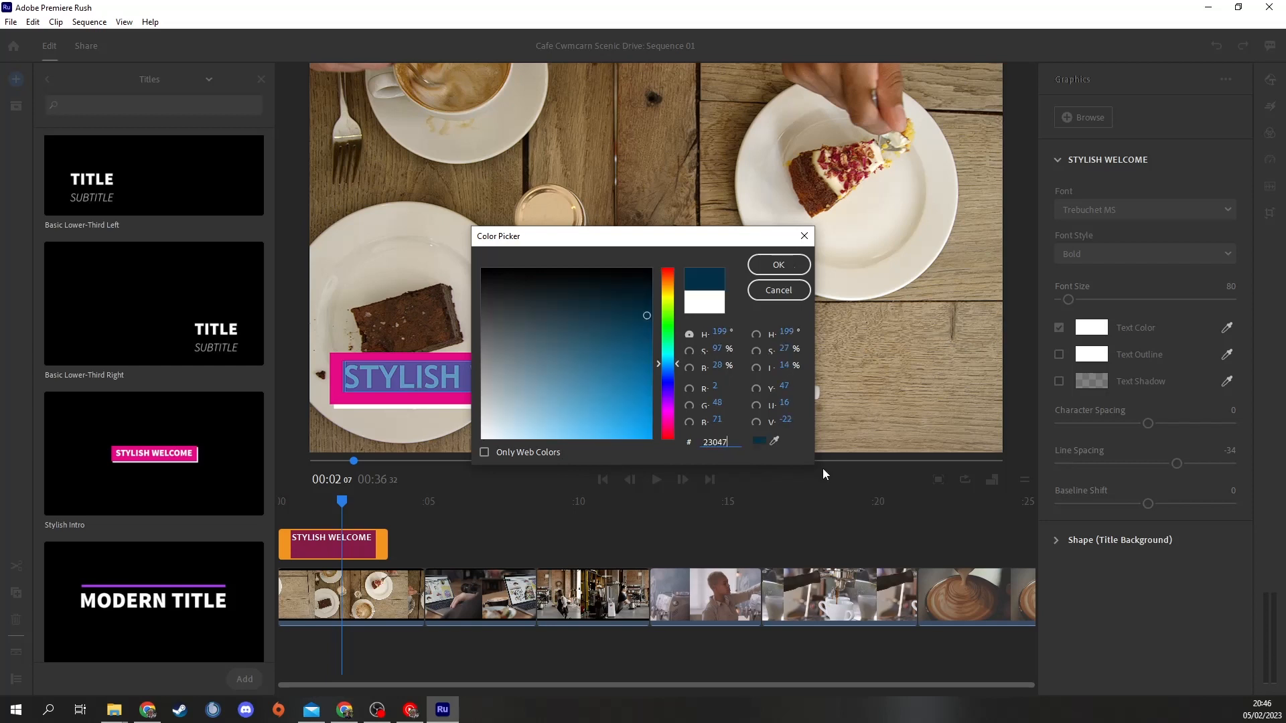
click(782, 266)
click(599, 383)
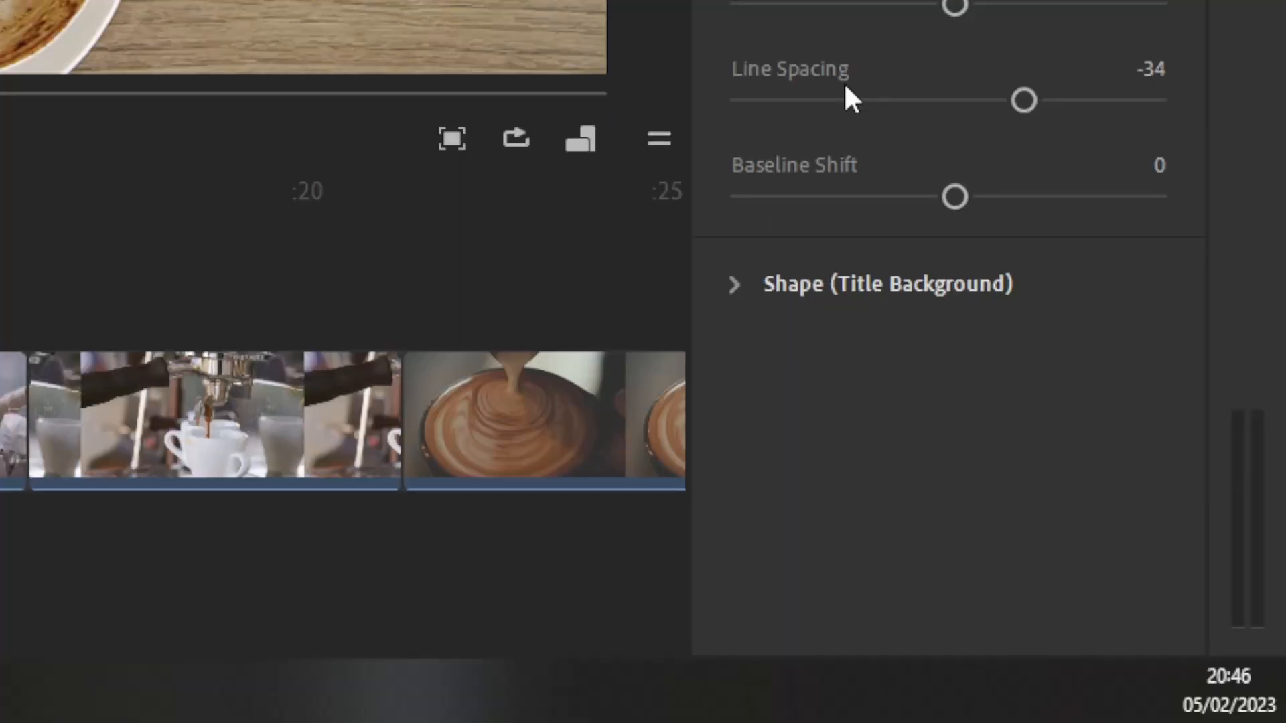
Change the shape colour of the title background to orange
click(757, 287)
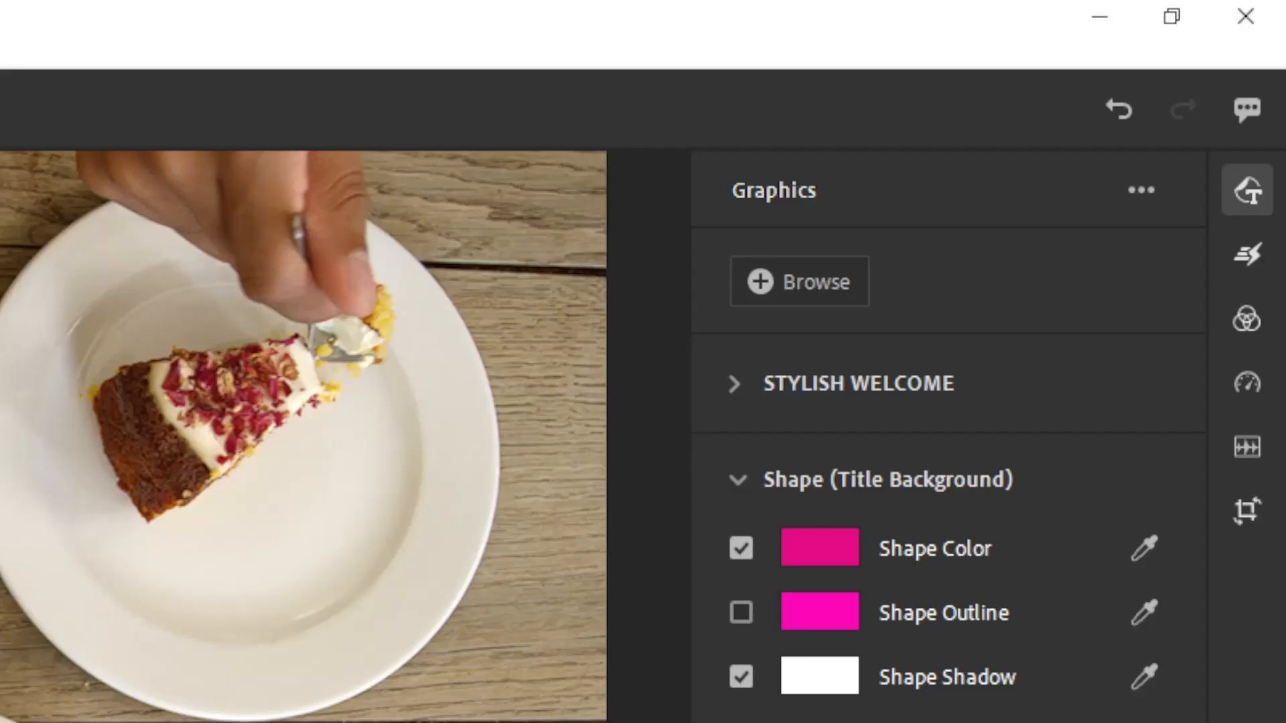
click(835, 544)
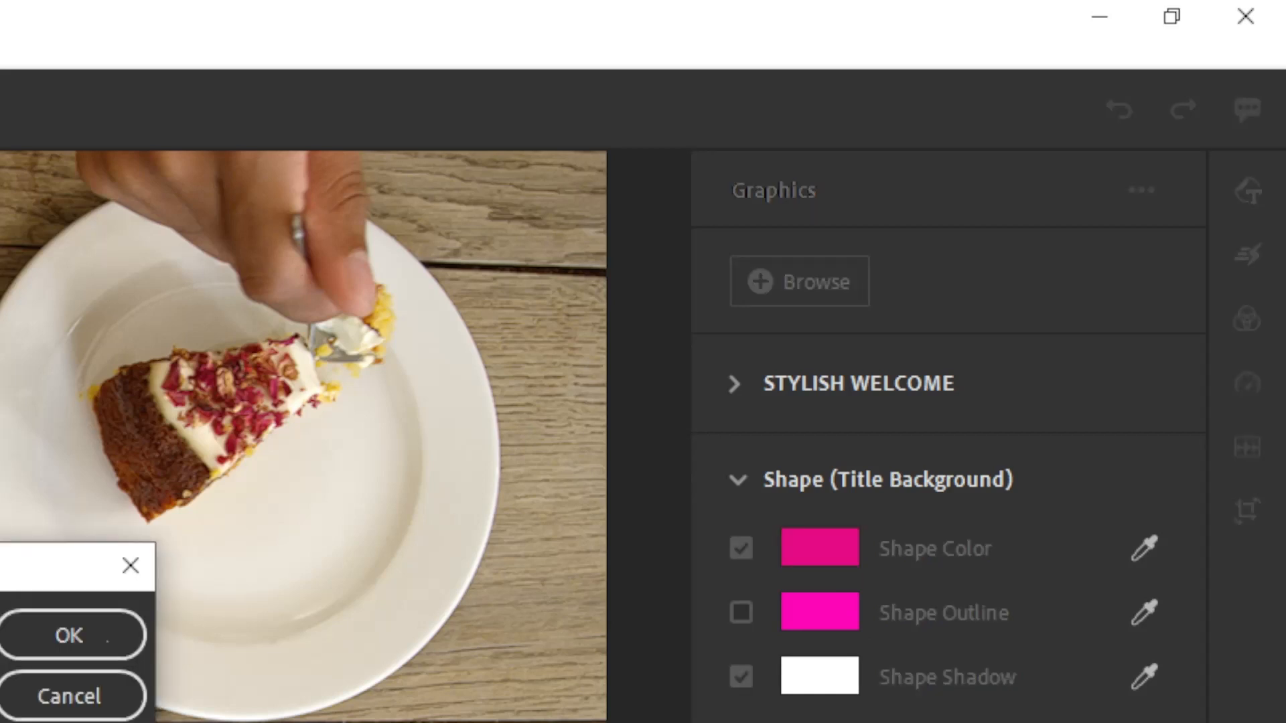
click(115, 649)
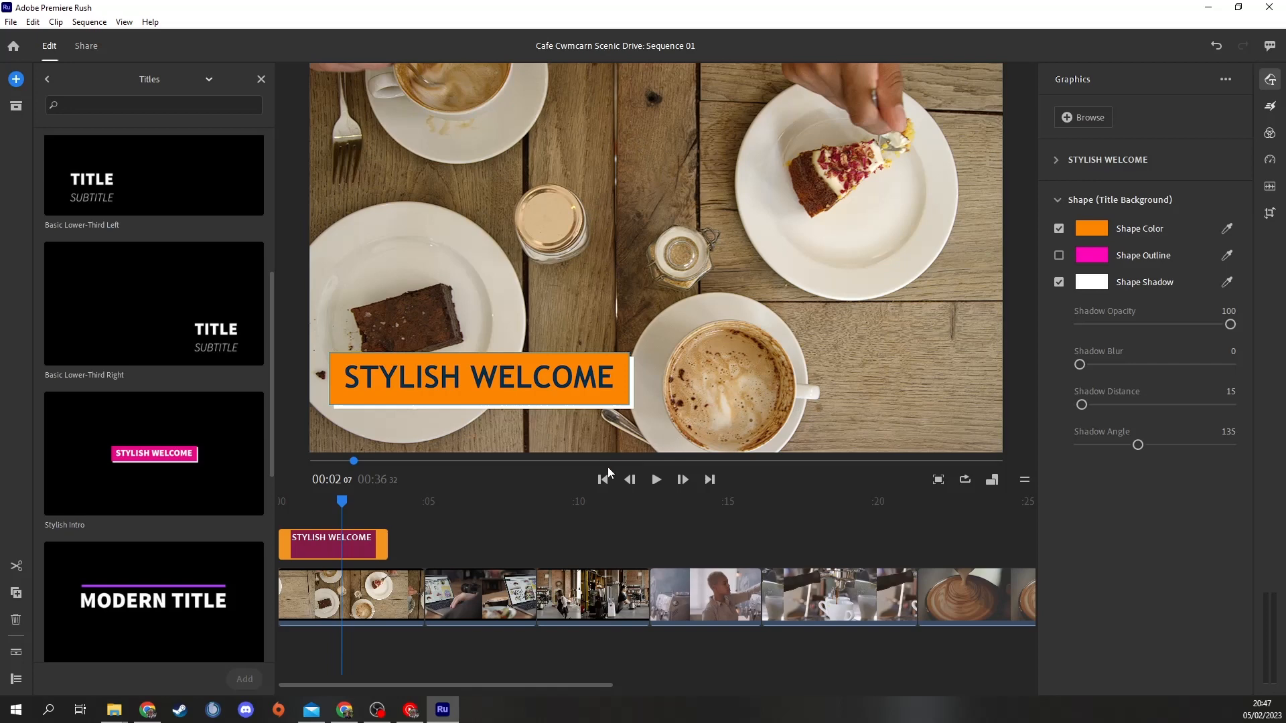
Replace the text of the opening title with Cafe Cwmcarn Scenic Drive
click(652, 521)
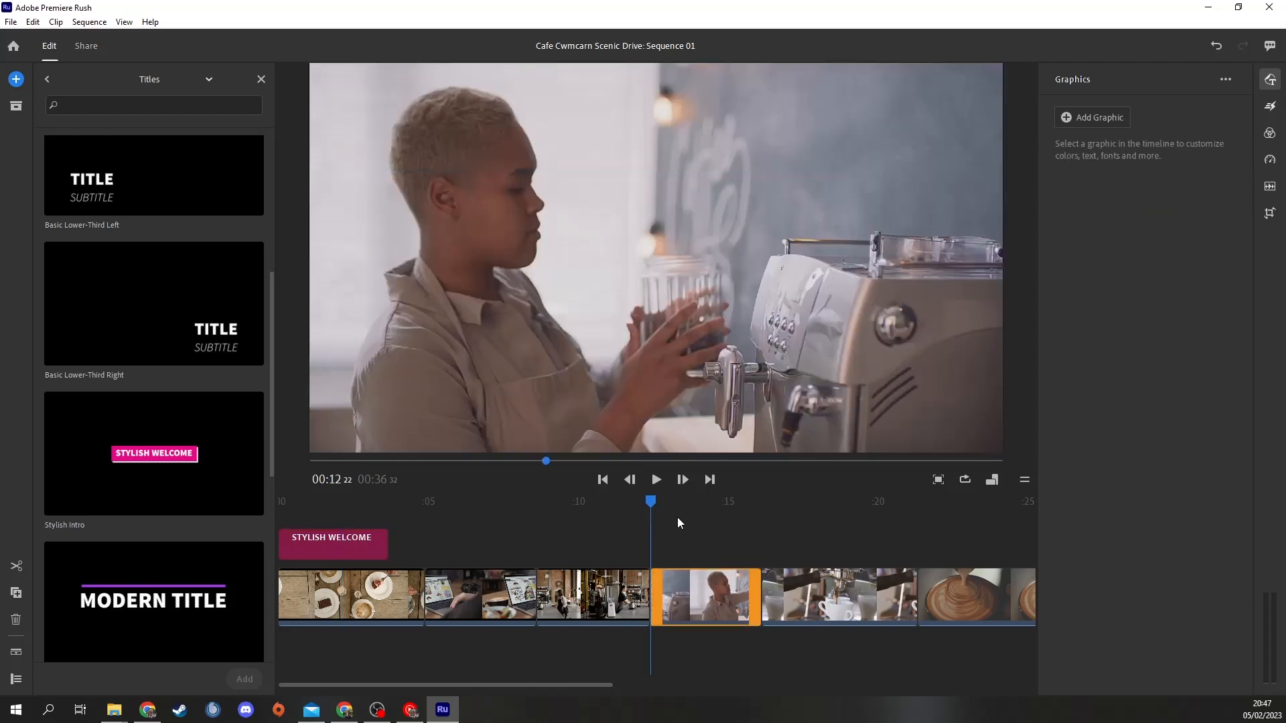
click(368, 540)
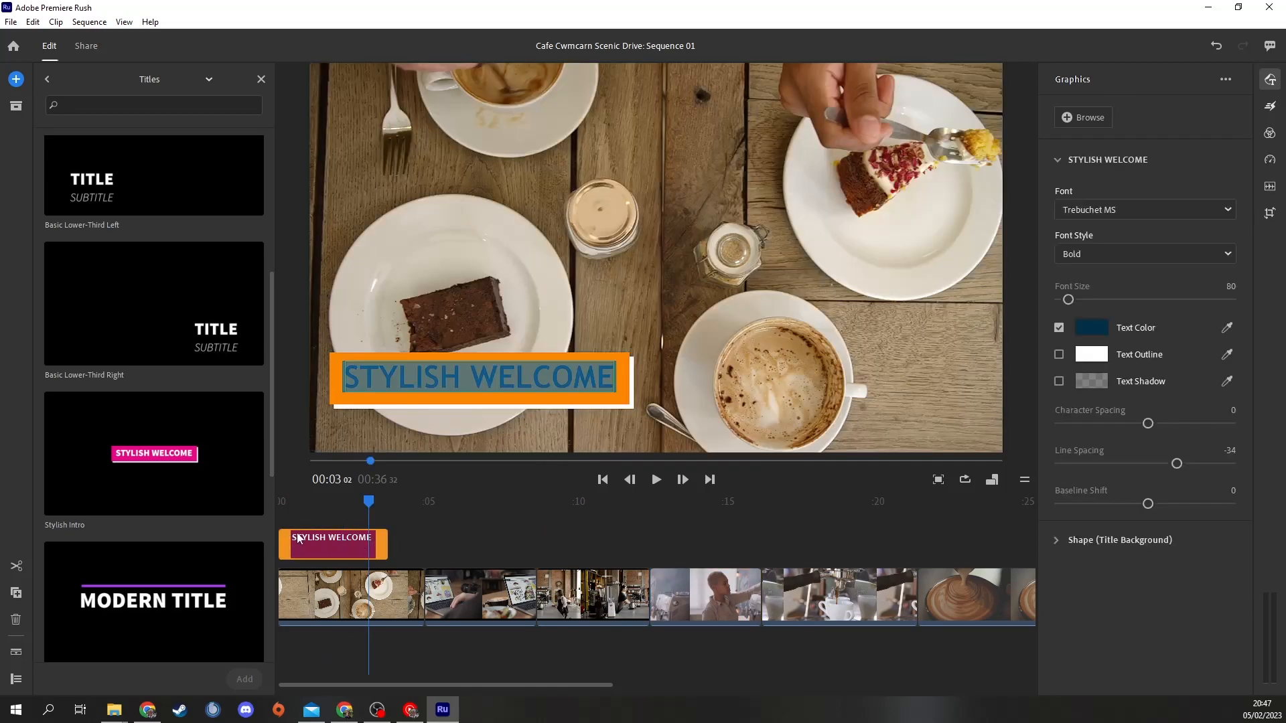
click(426, 522)
click(360, 542)
double_click(454, 382)
drag(454, 383, 492, 384)
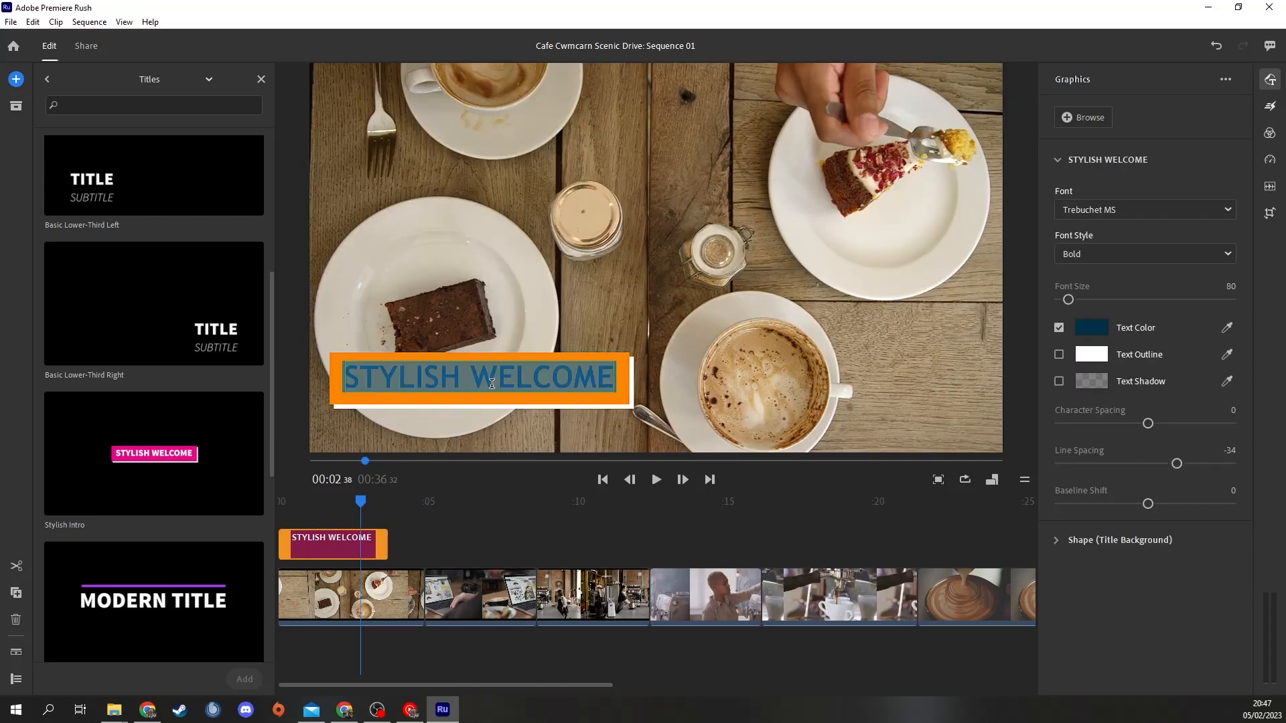
text(C)
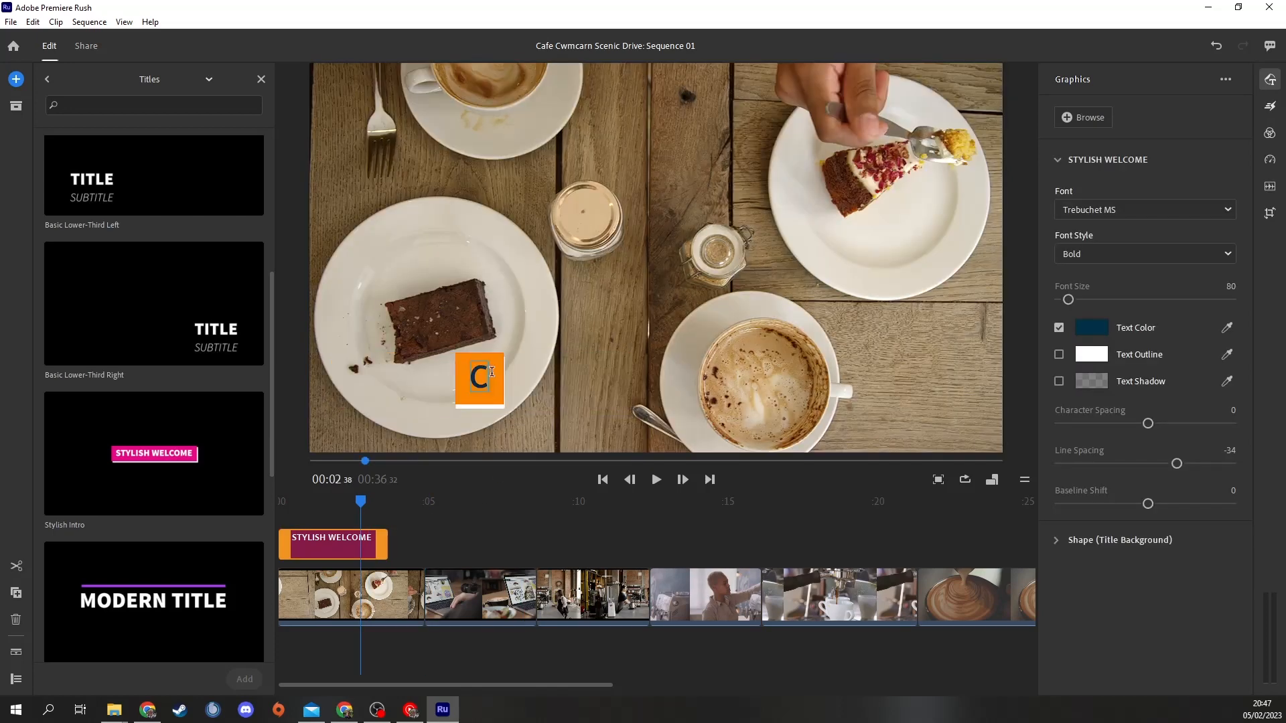
text(afe)
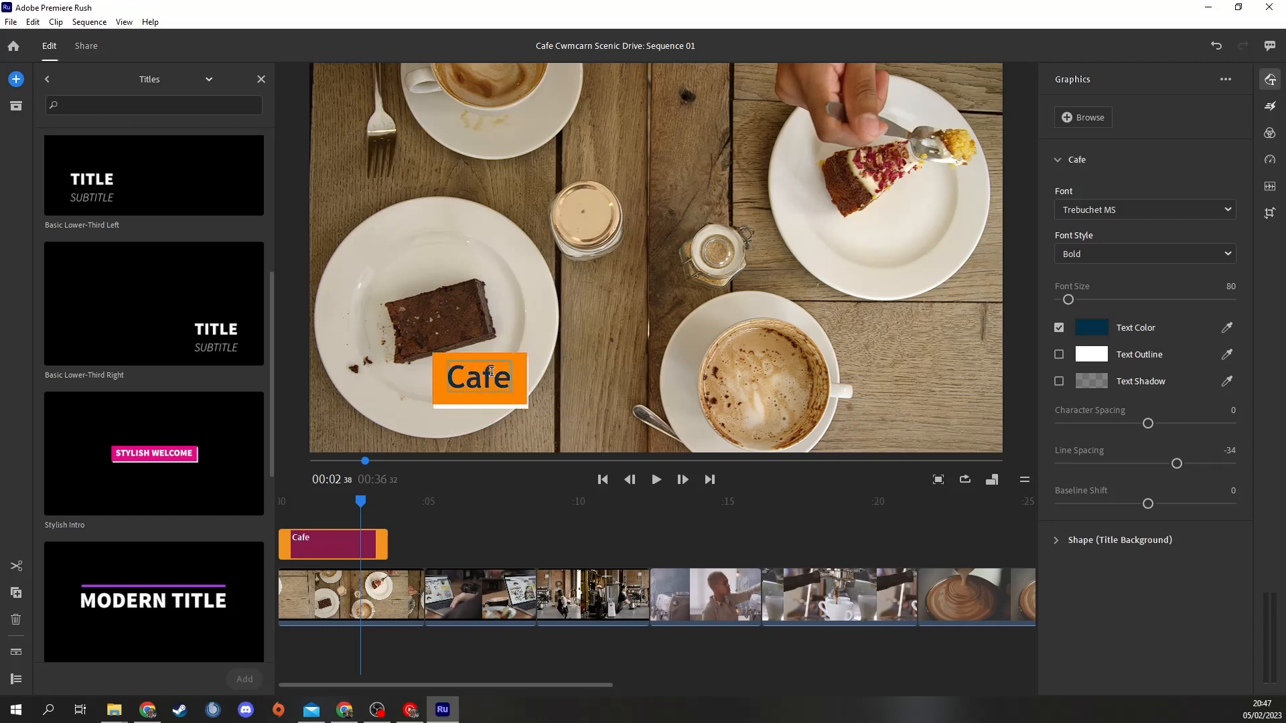
text( Cwmcarn)
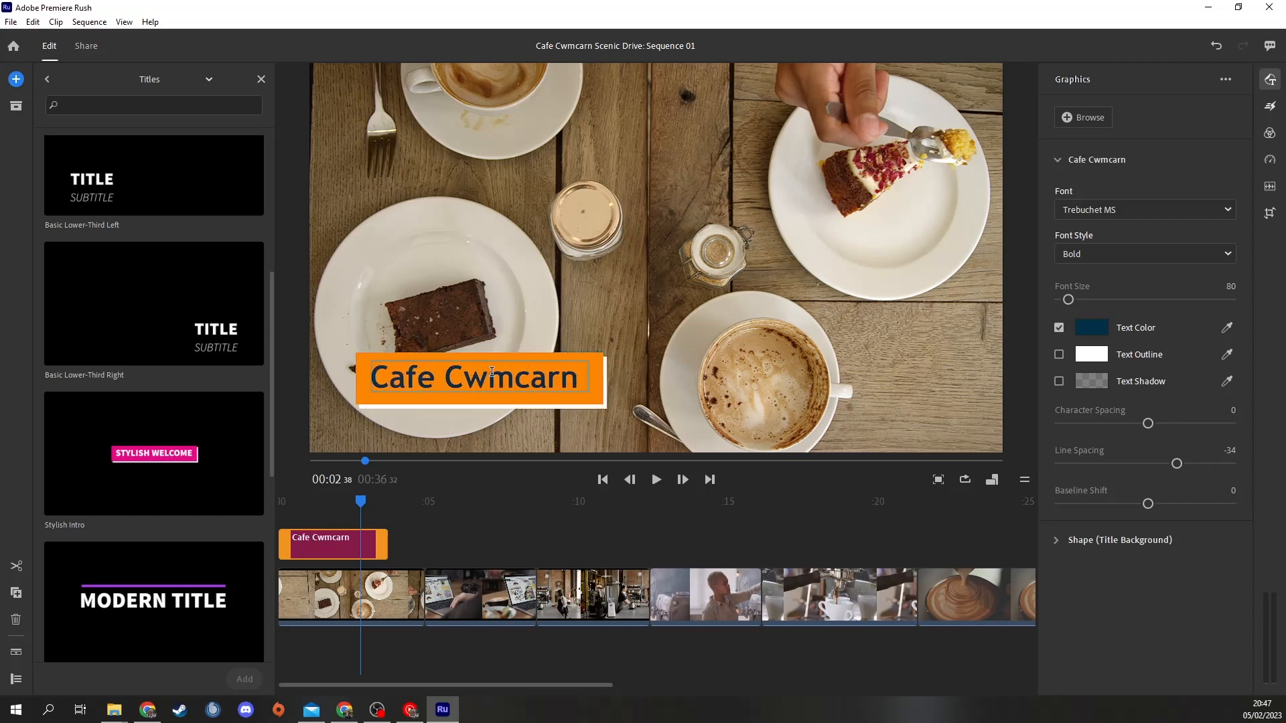
text( Scenic Drive)
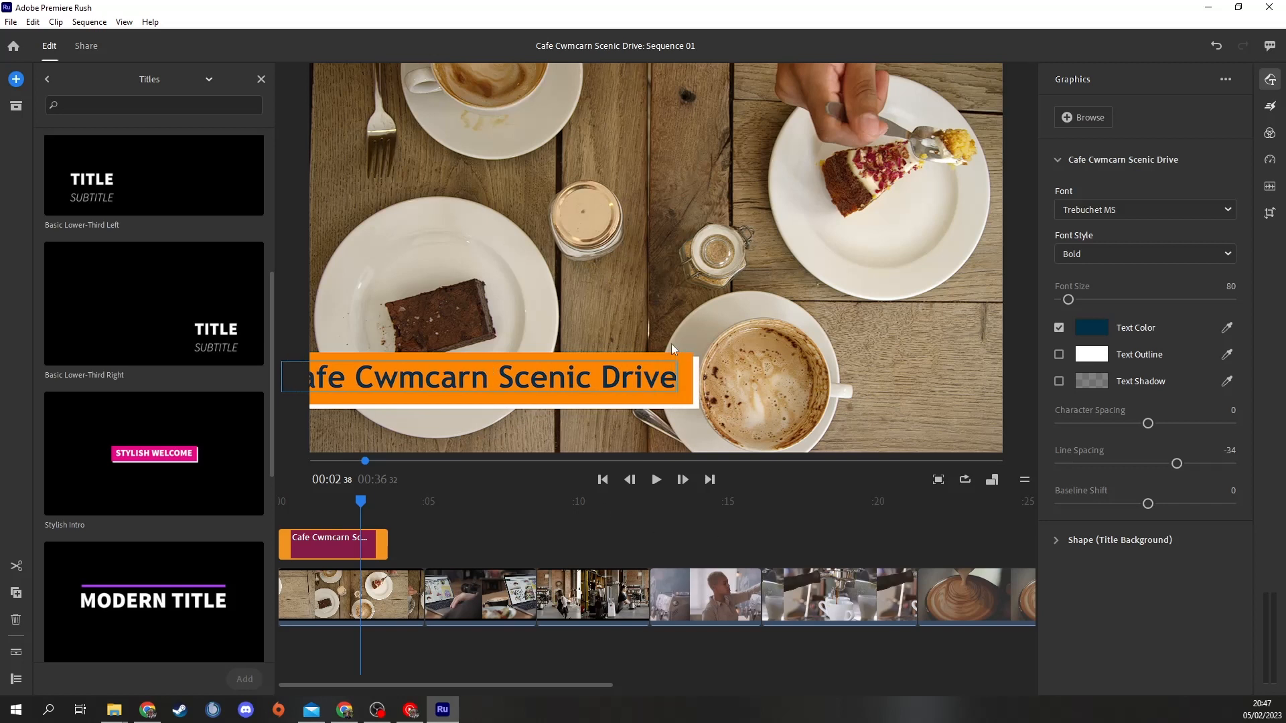
Move the Cafe Cwmcarn Scenic Drive title right and slightly down so it fits inside the video frame's lower-left area
click(686, 370)
drag(686, 370, 747, 422)
click(834, 533)
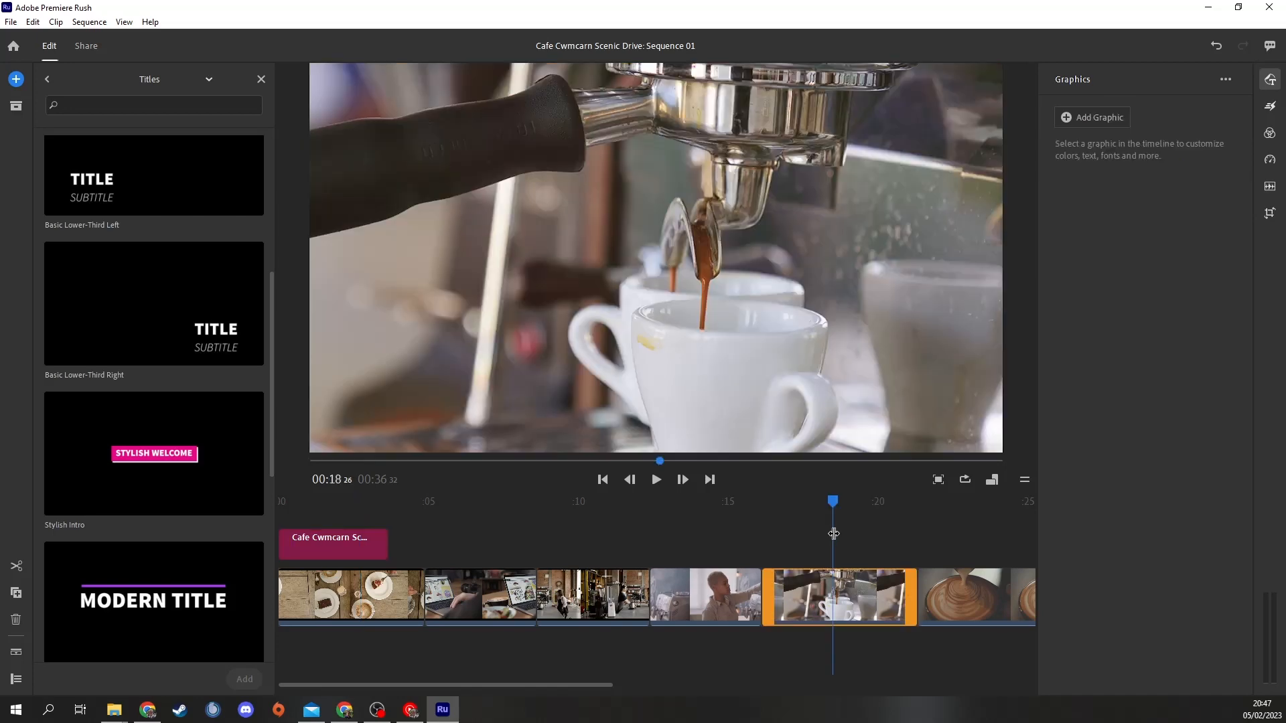
Scrub through the opening clip and inspect the repositioned title in the preview
click(331, 520)
drag(328, 511, 407, 509)
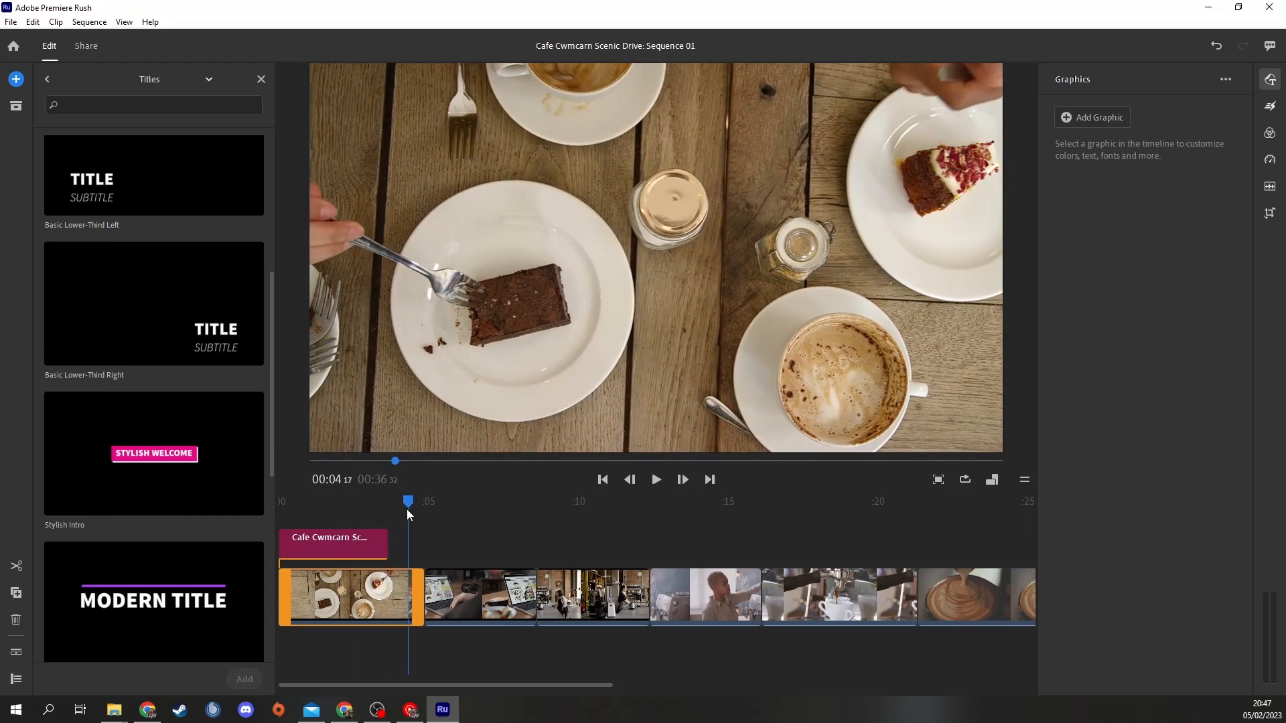
click(364, 541)
double_click(613, 385)
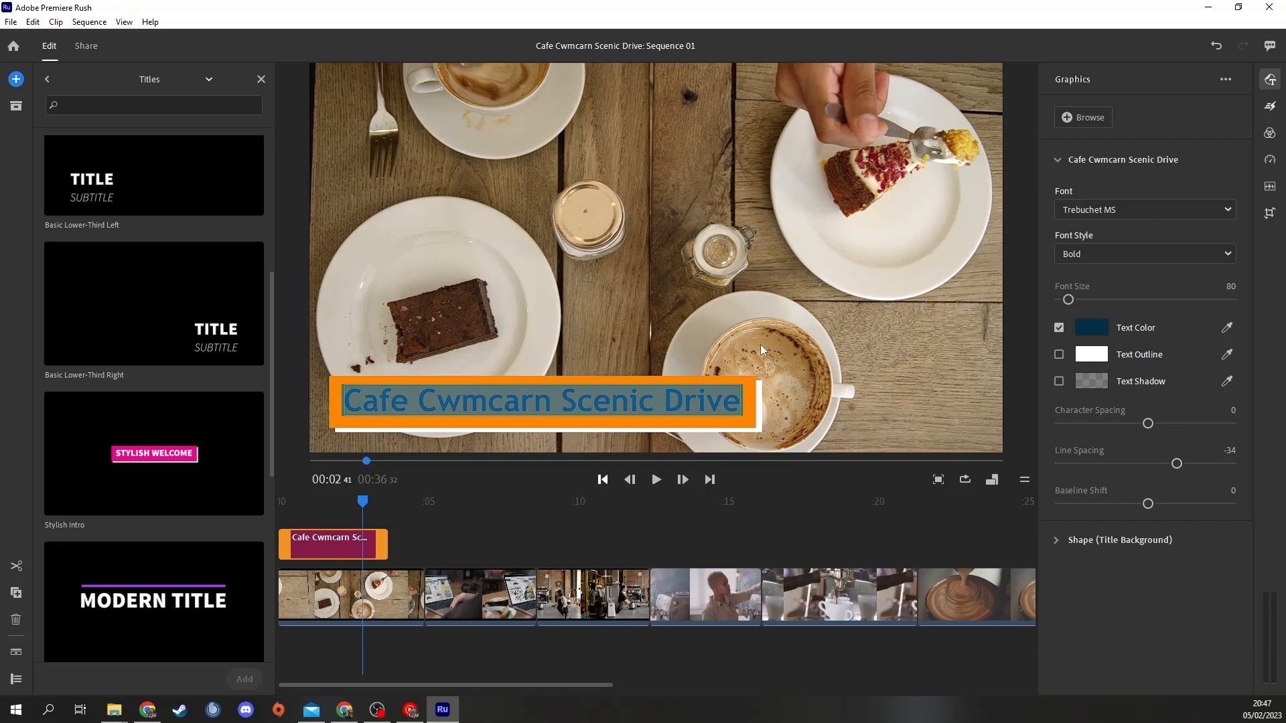
click(733, 410)
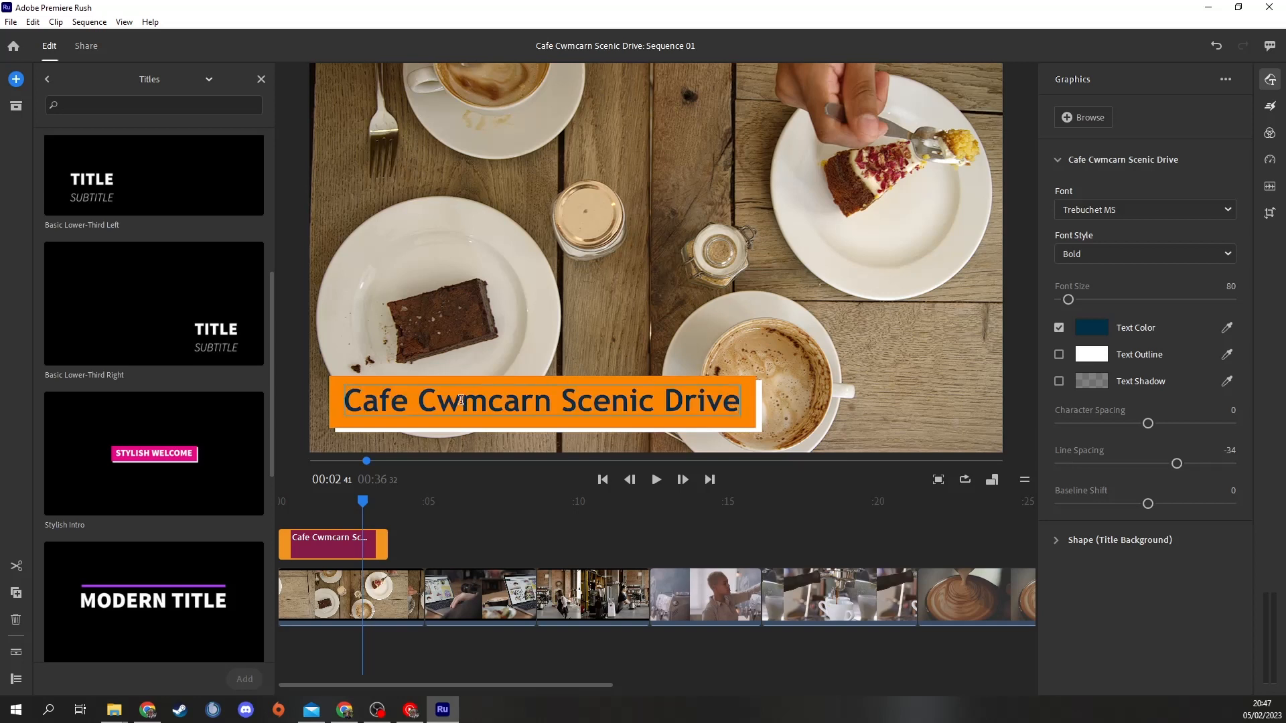
Duplicate the title, move the copy to about 14 seconds over the start of the espresso-pouring clip, and preview it there
right_click(372, 540)
click(377, 570)
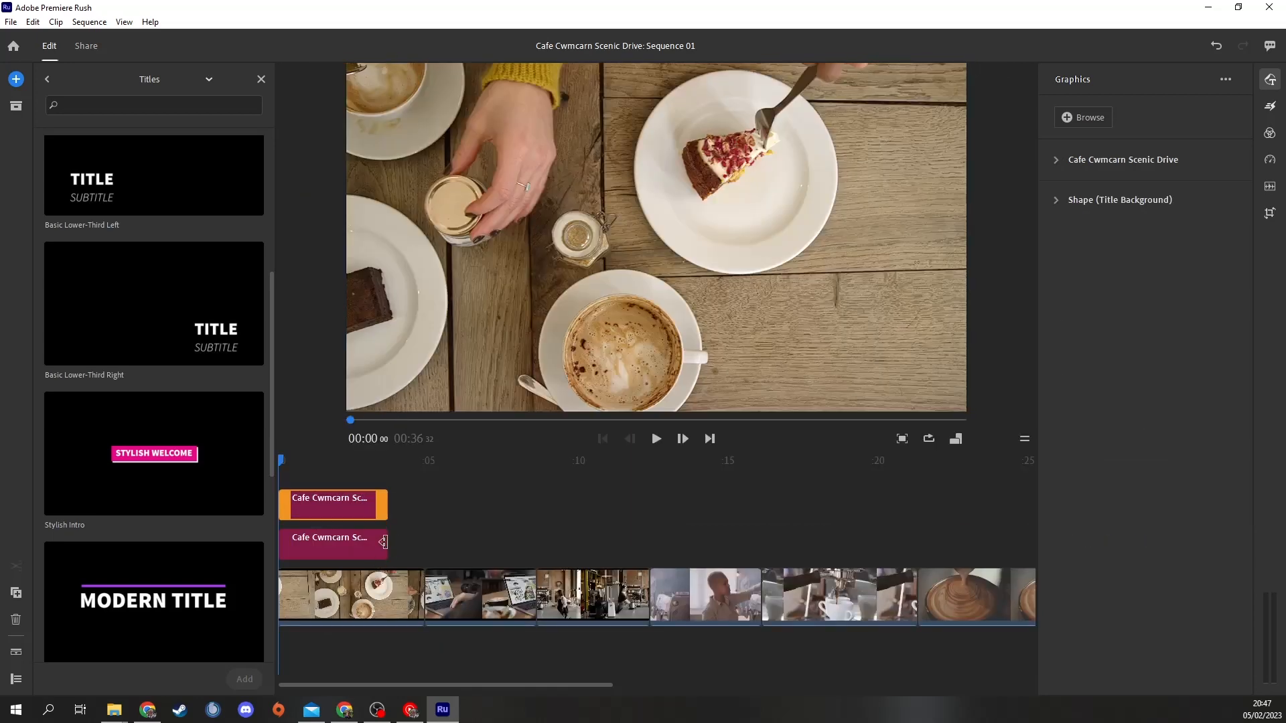
drag(387, 508, 770, 545)
click(770, 545)
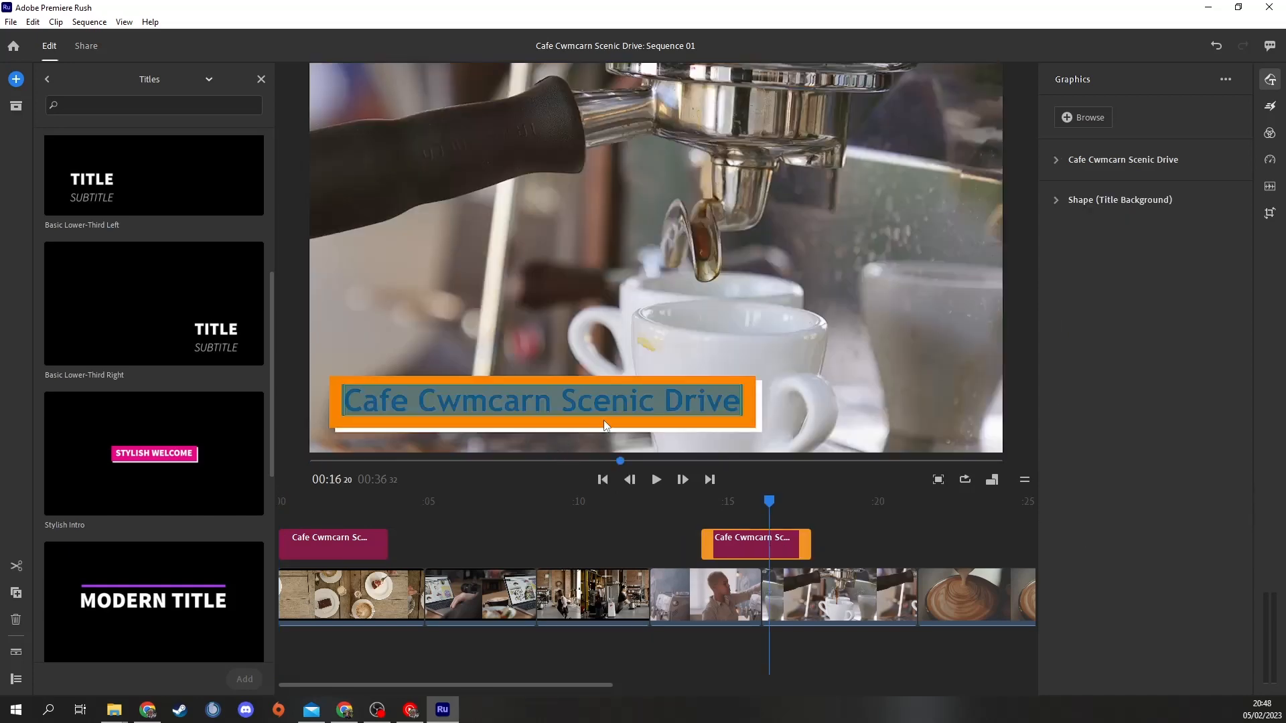
key(space)
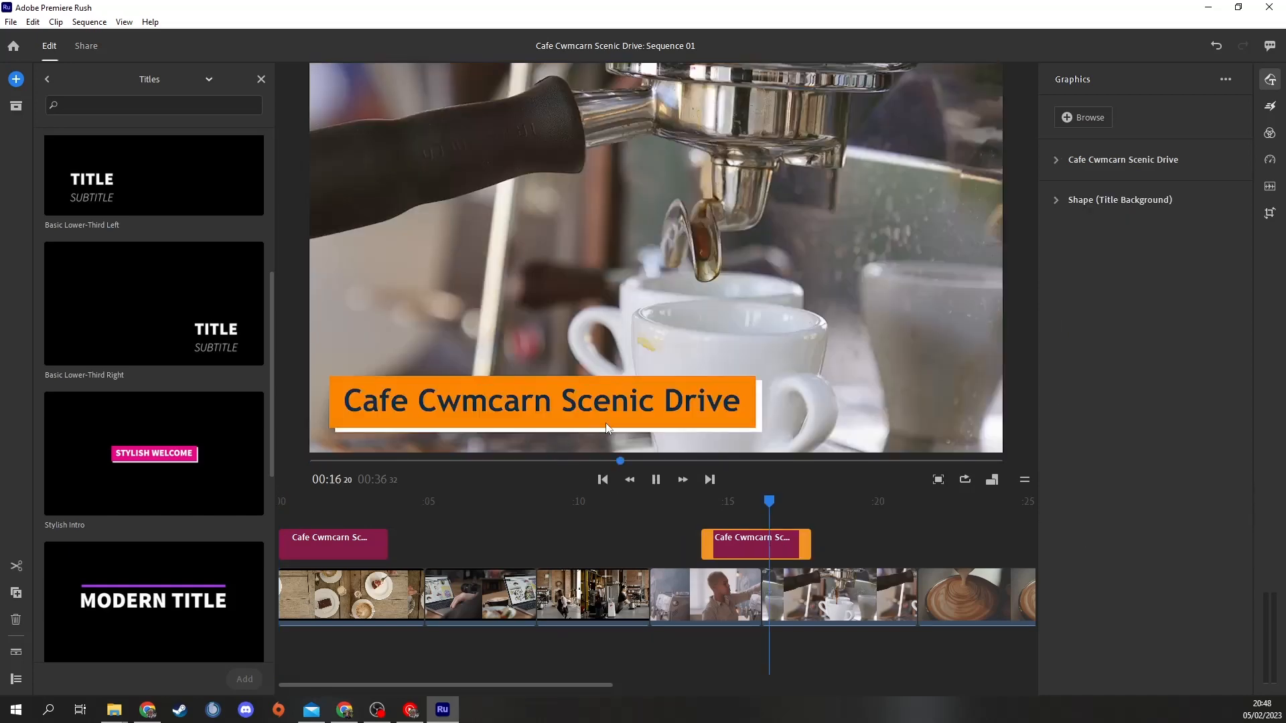
key(space)
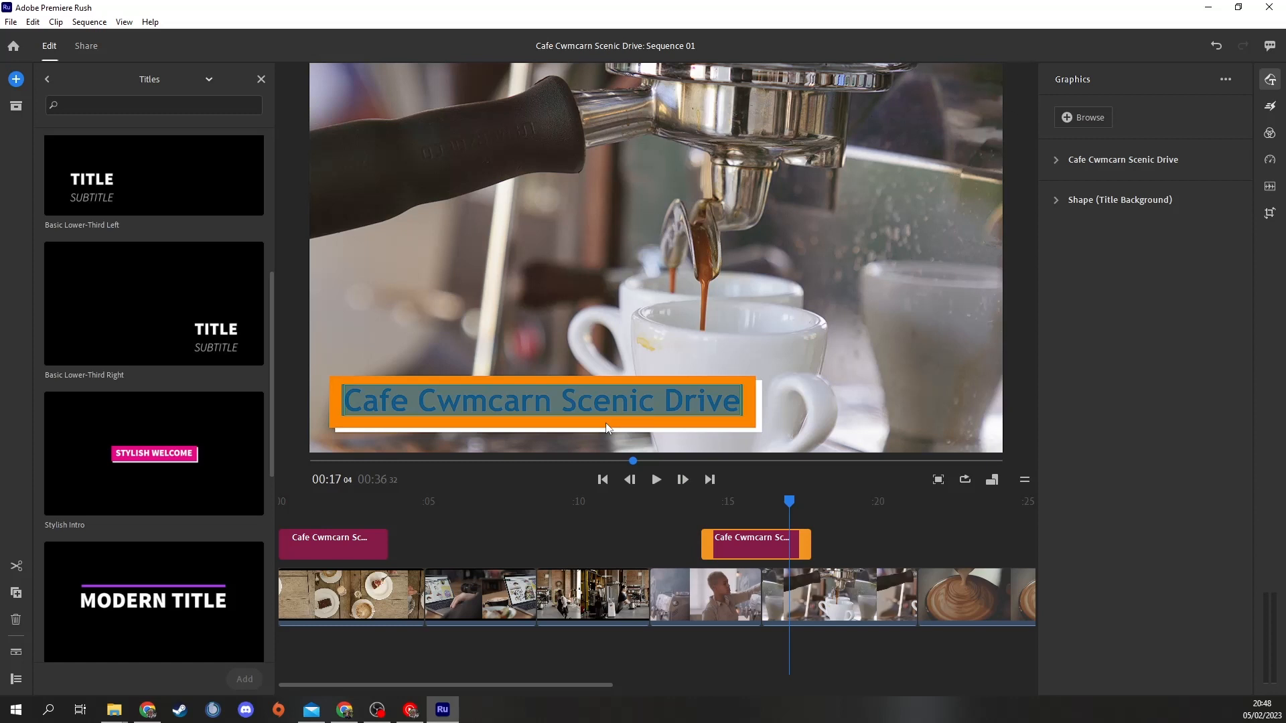
Replace the duplicated title's text with Dewch am Goffi!
click(631, 402)
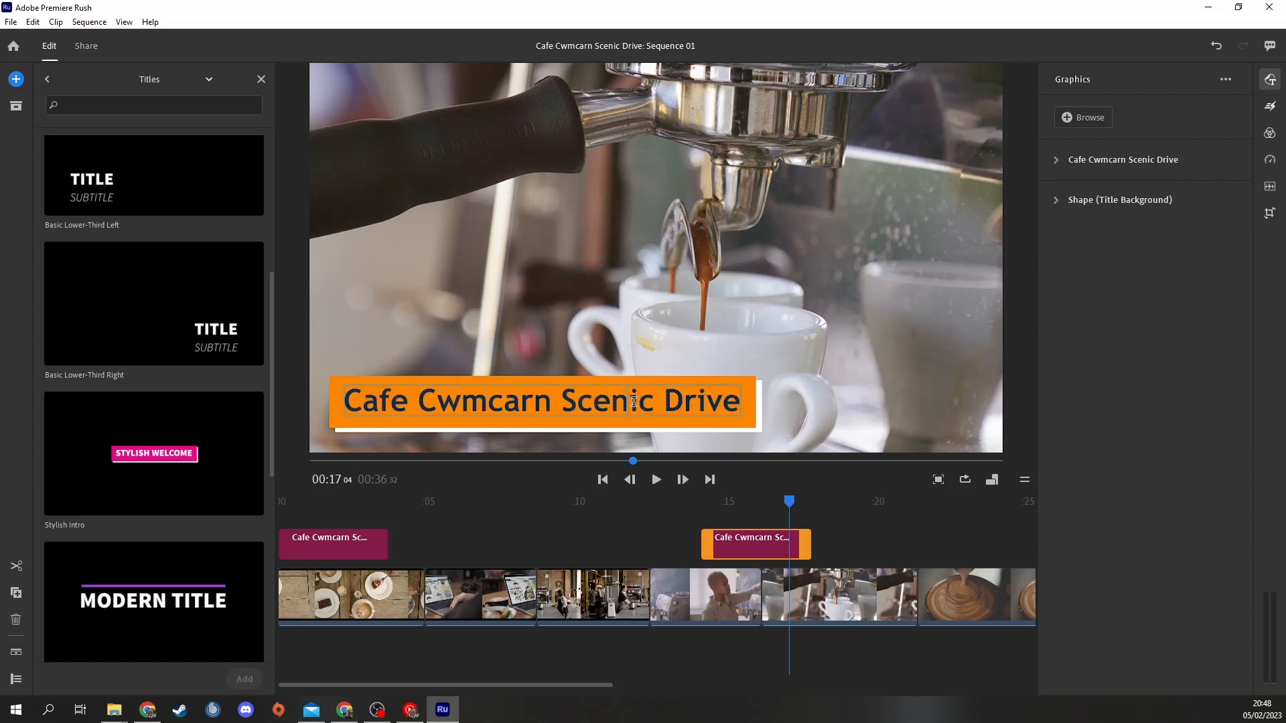
triple_click(645, 402)
text(De)
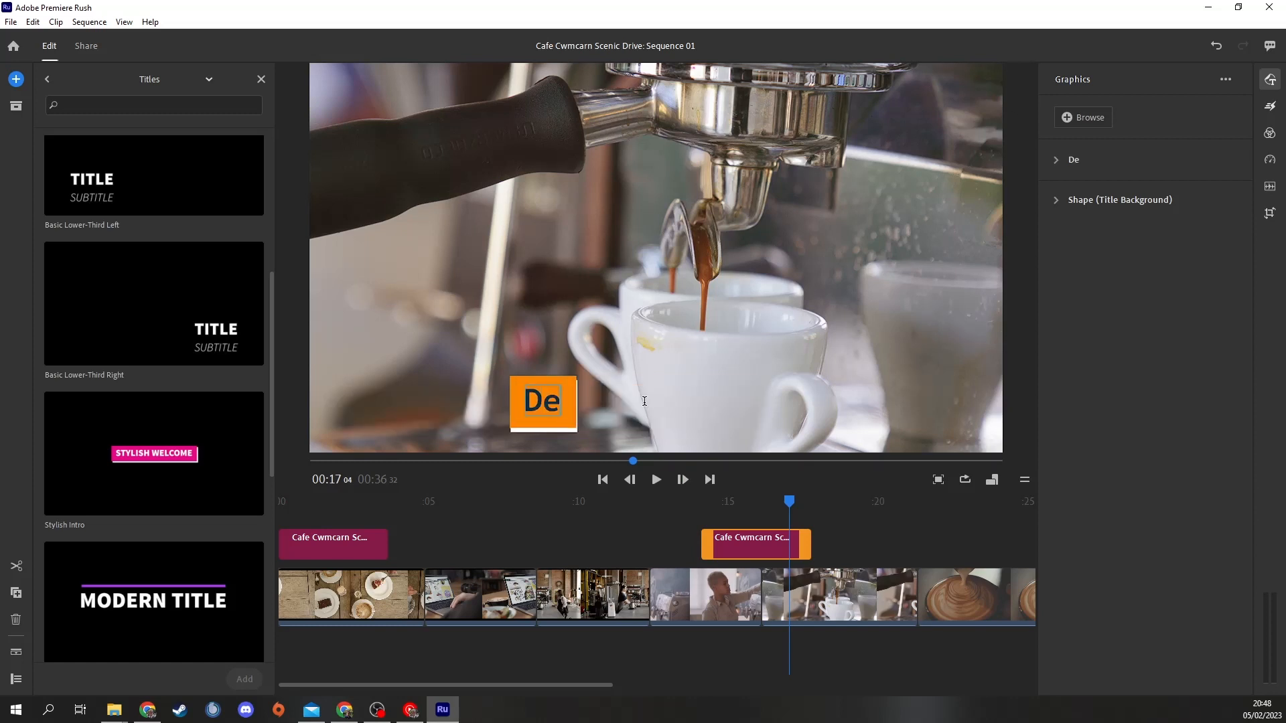
text(wch am Gof)
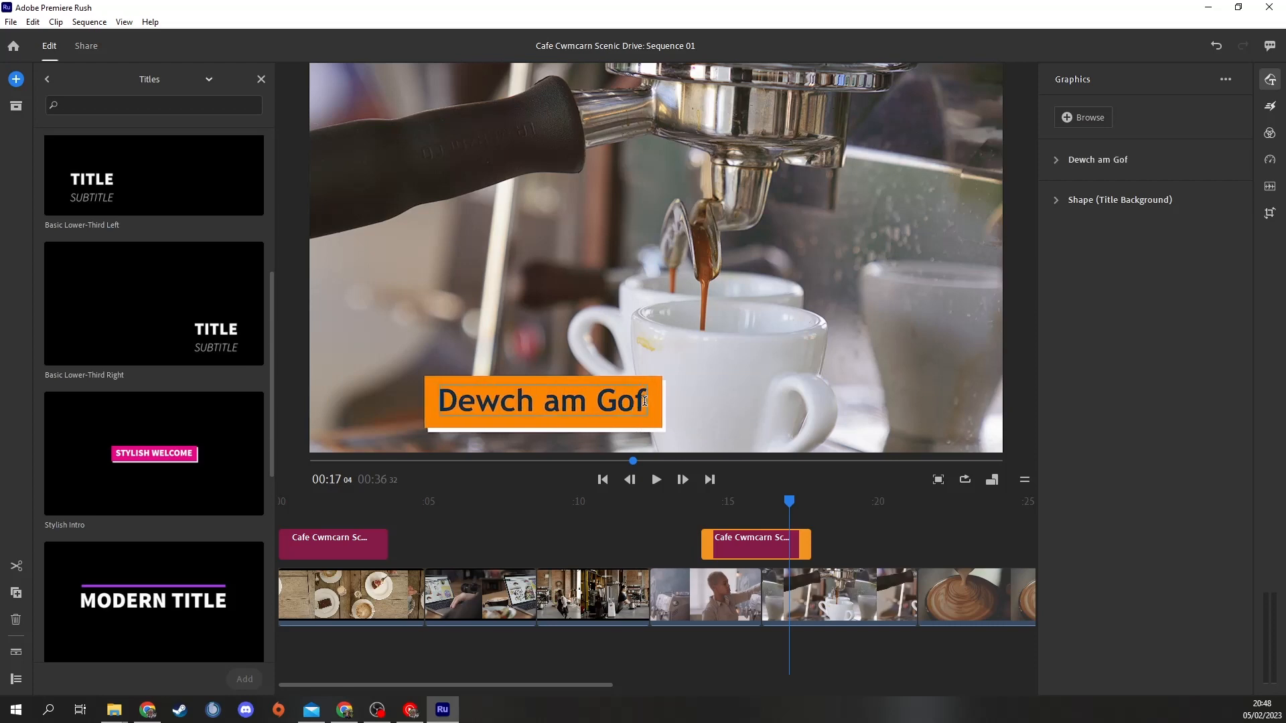
text(fi!)
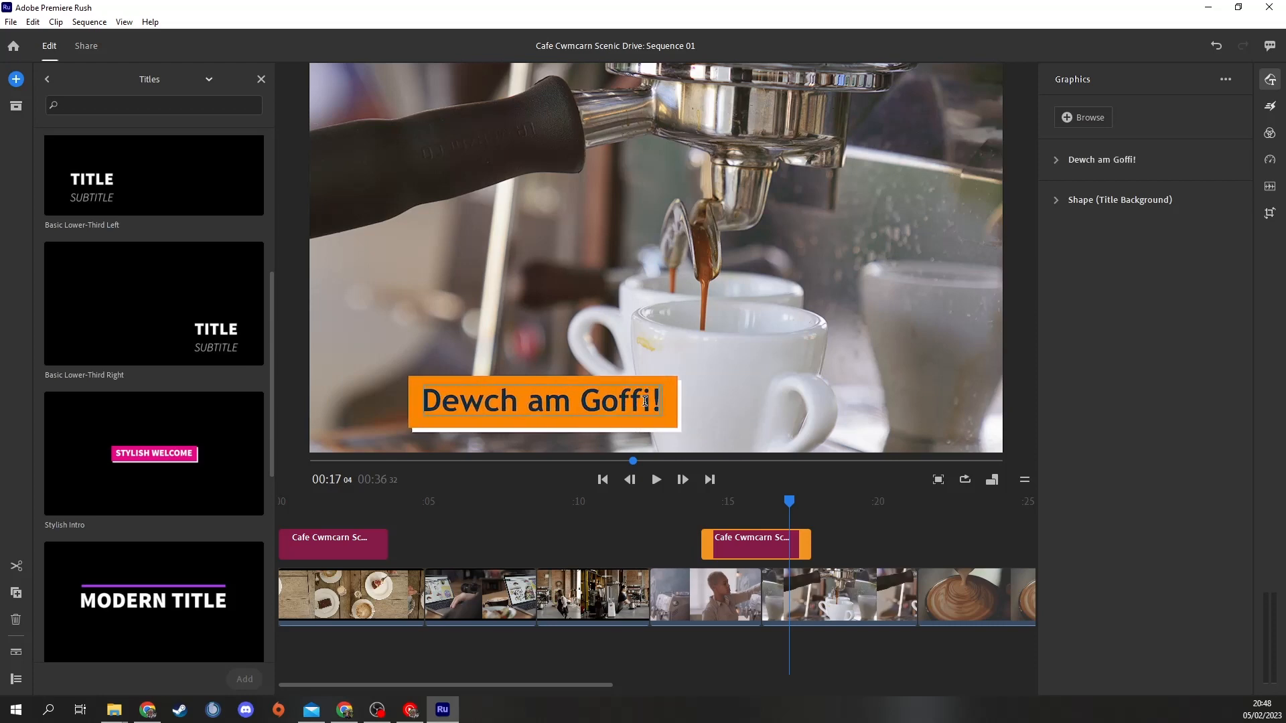
Play back the opening title's end and the Dewch am Goffi! title over the coffee clips to review both
click(382, 522)
key(space)
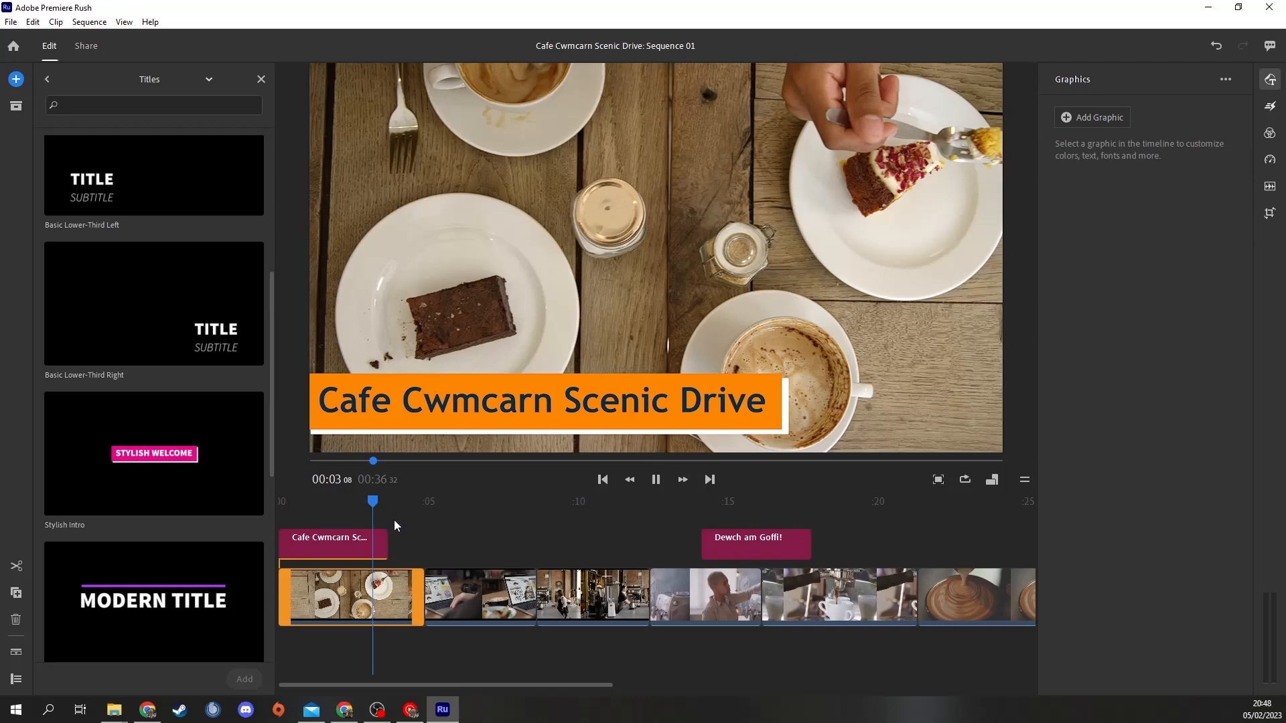
click(627, 534)
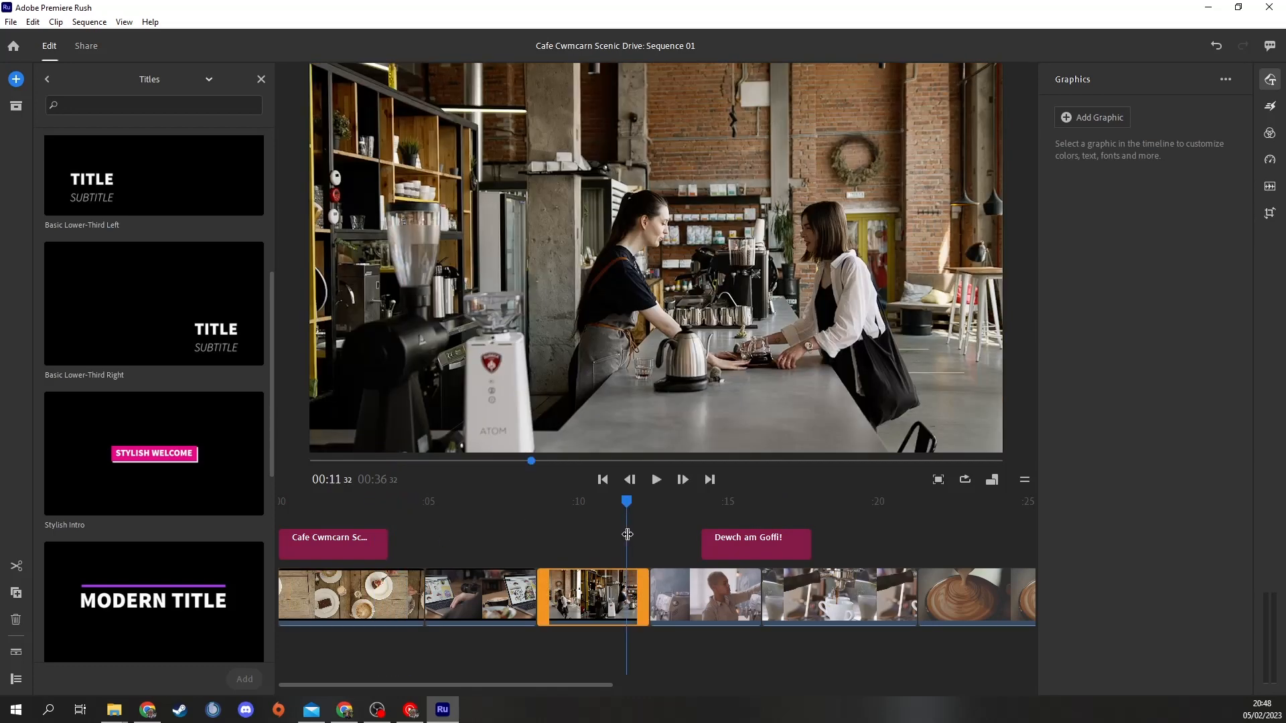
click(684, 534)
key(space)
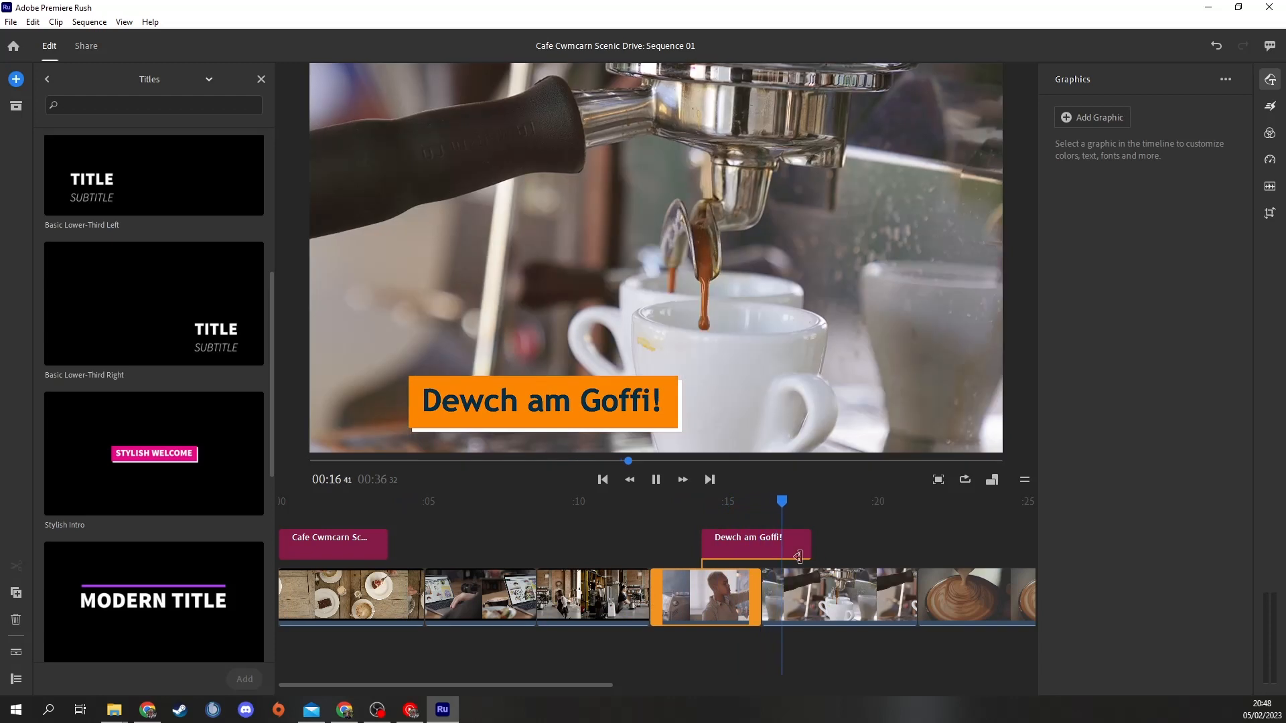
key(space)
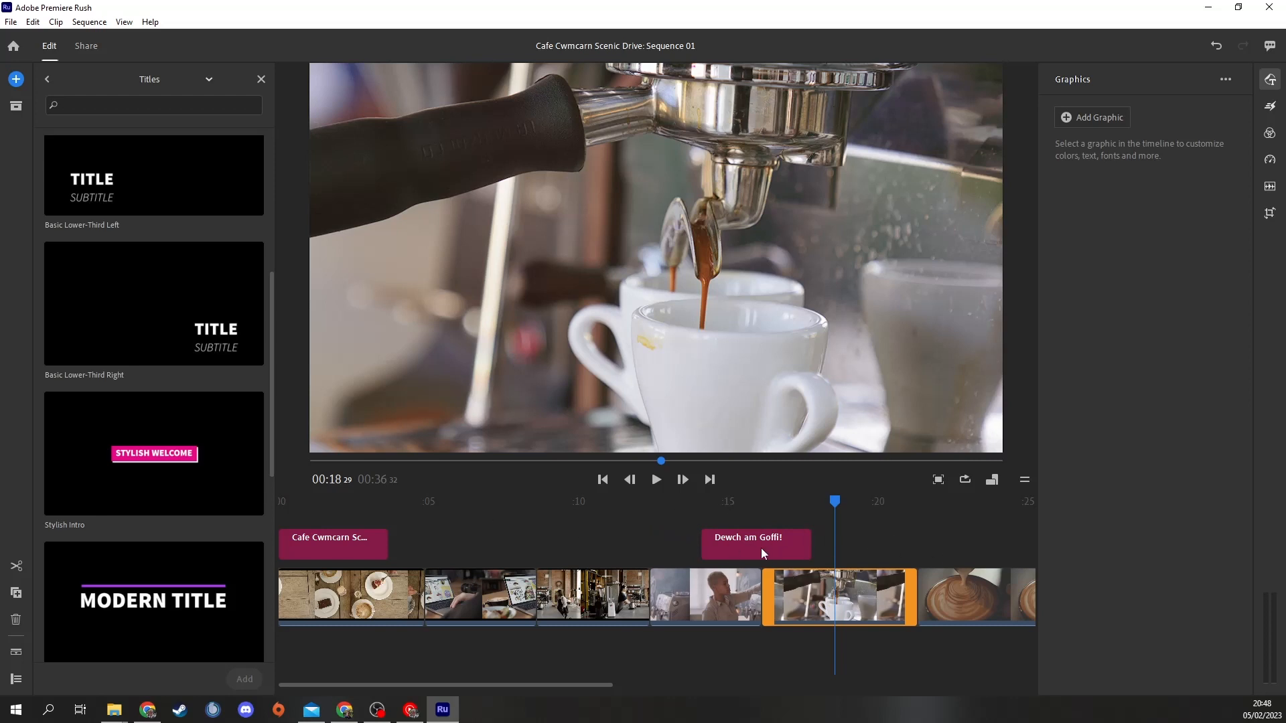
Check the Syniadau Font section of the research log in Chrome, and return to Premiere Rush to inspect the Dewch am Goffi! title's font
click(344, 709)
drag(166, 406, 294, 420)
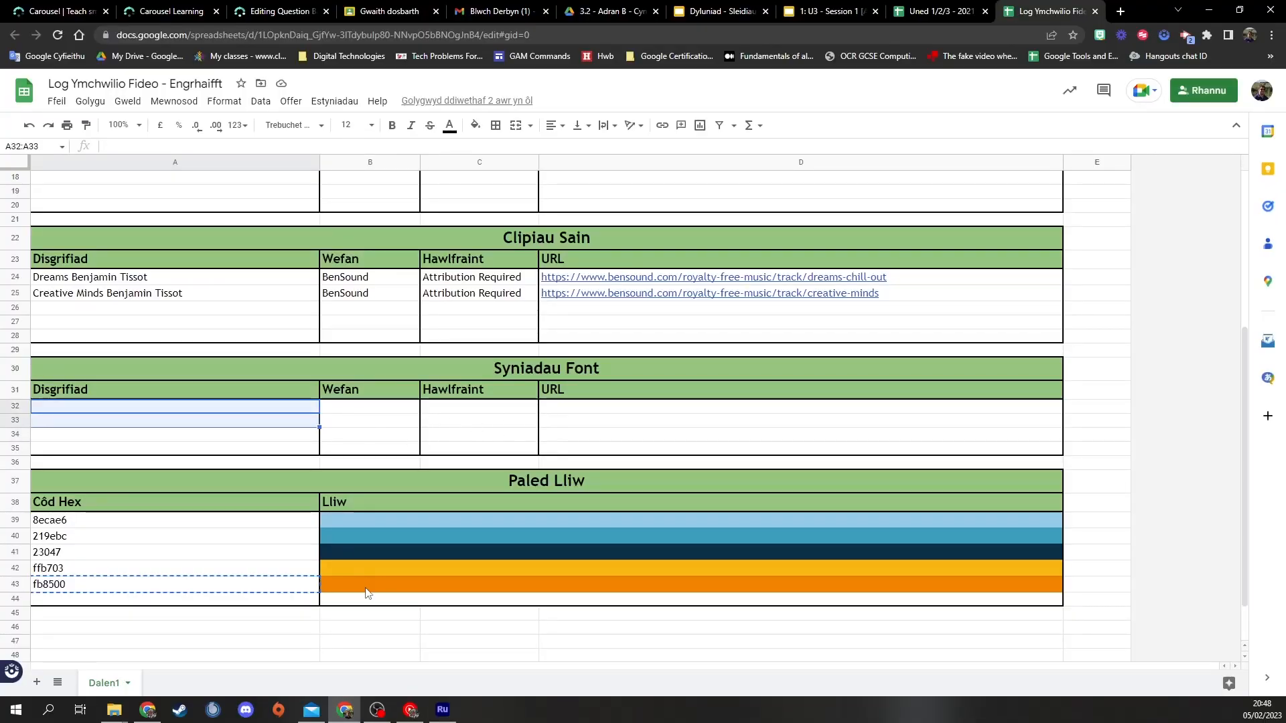
click(443, 709)
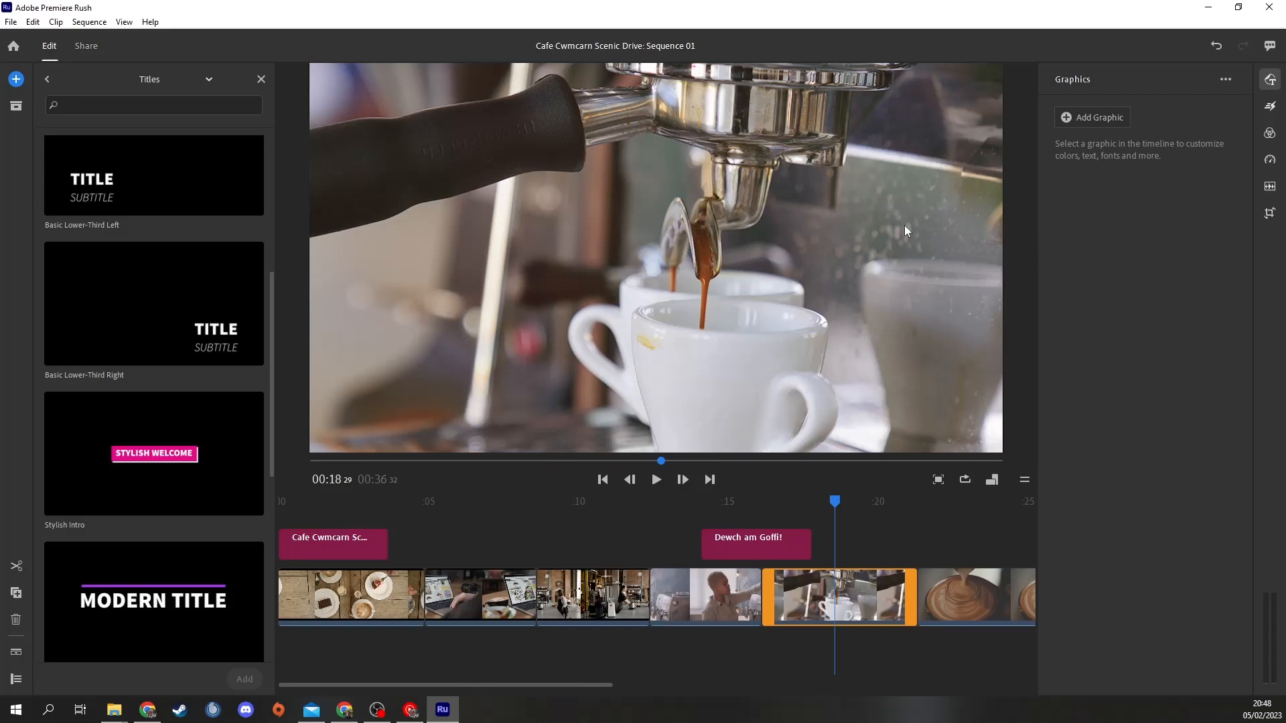
click(717, 537)
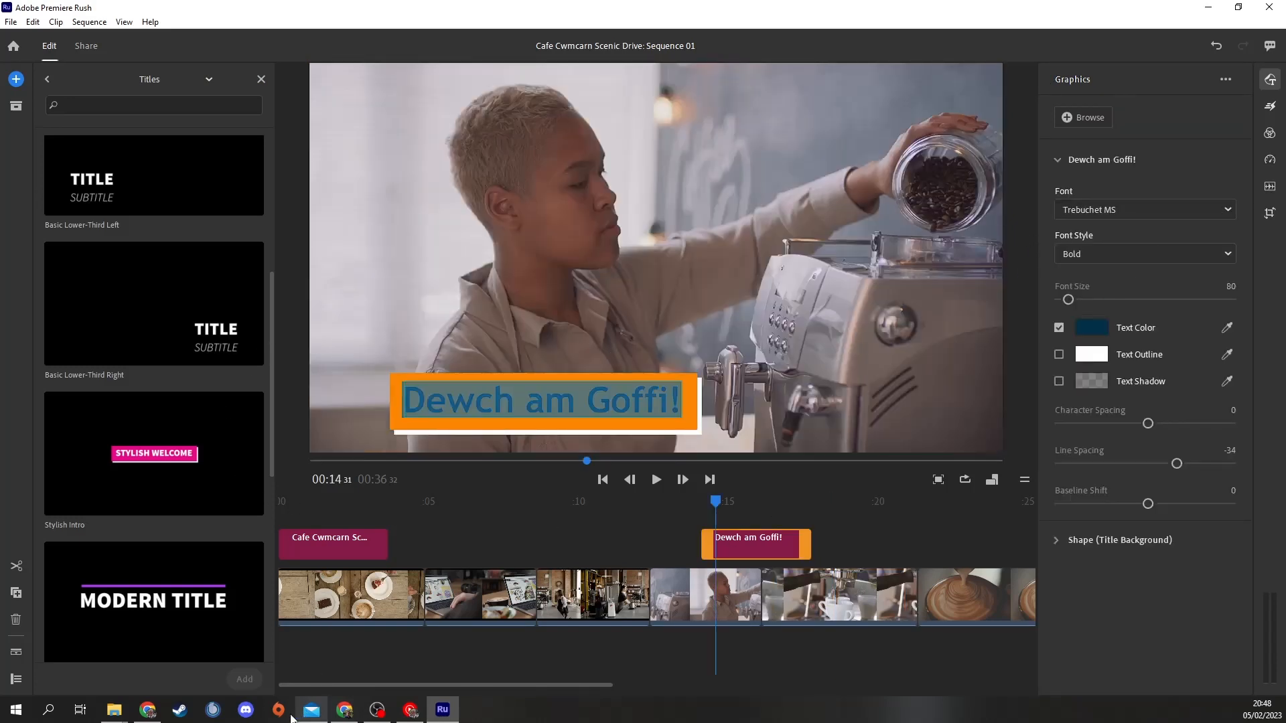
Record Trebuchet MS with Hawlfraint set to Free in the research log's Syniadau Font table in Chrome, and return to Premiere Rush
click(344, 709)
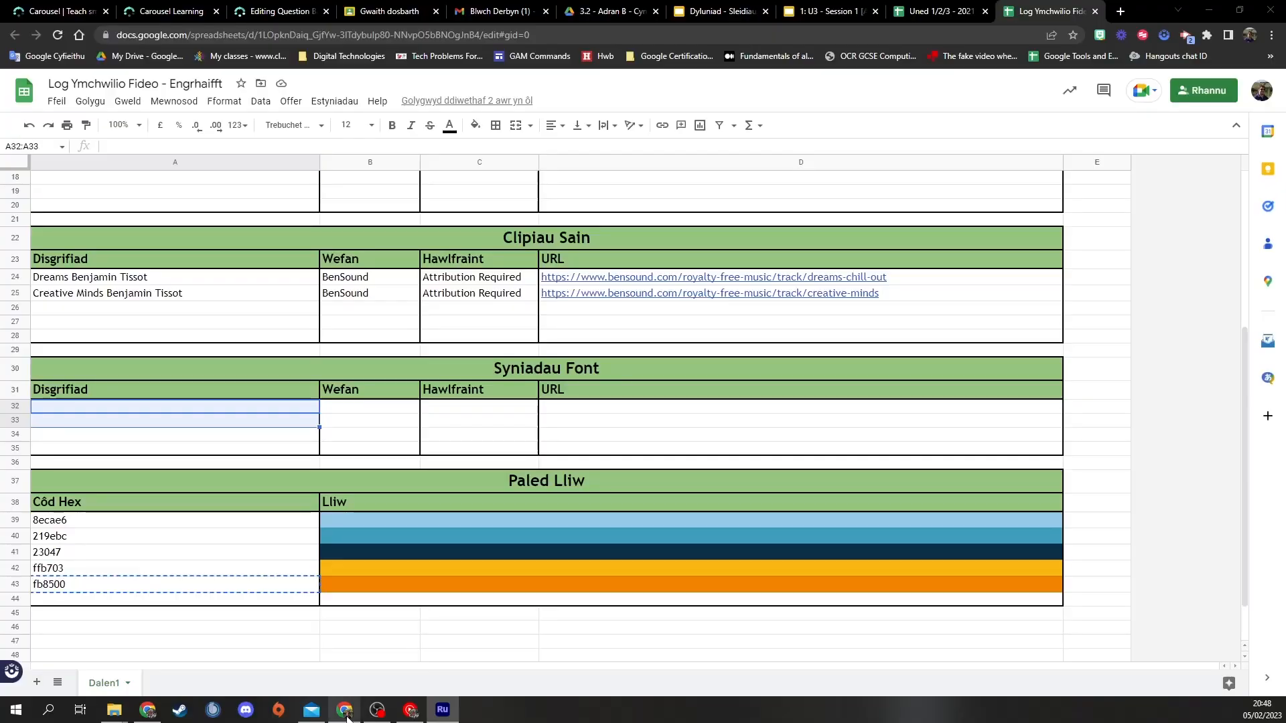
click(234, 409)
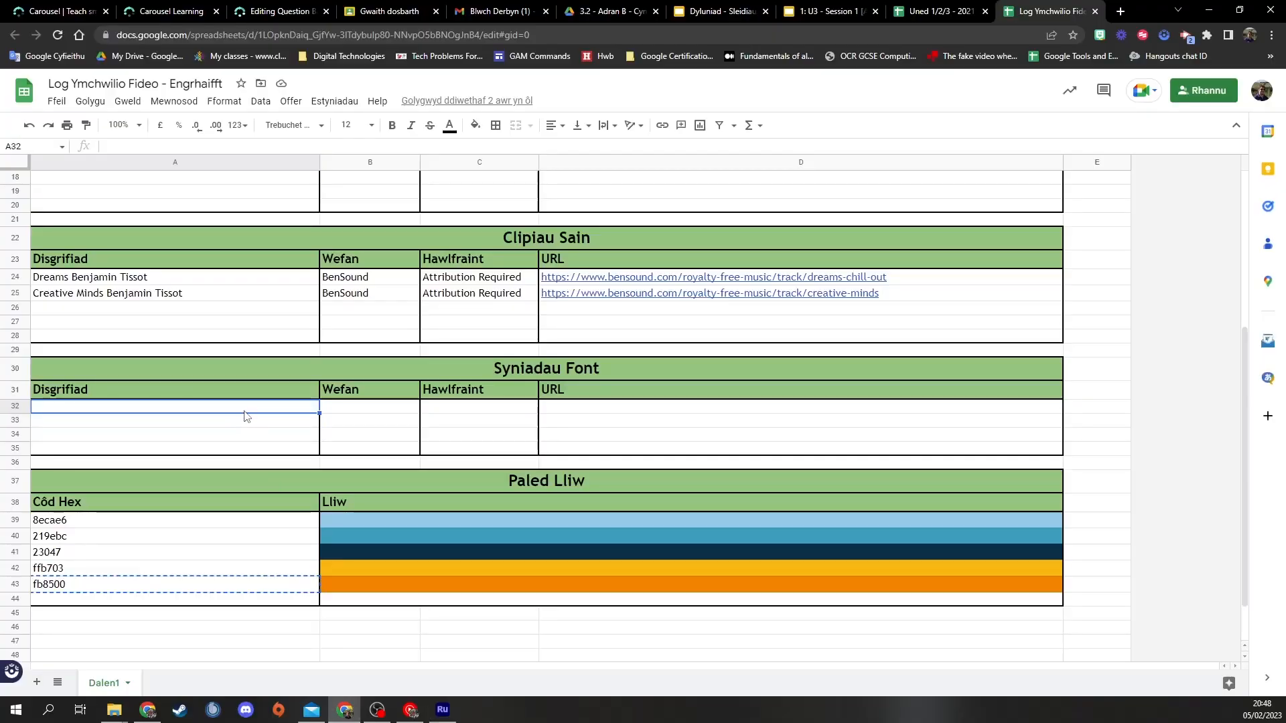
text(Trebuchet MS)
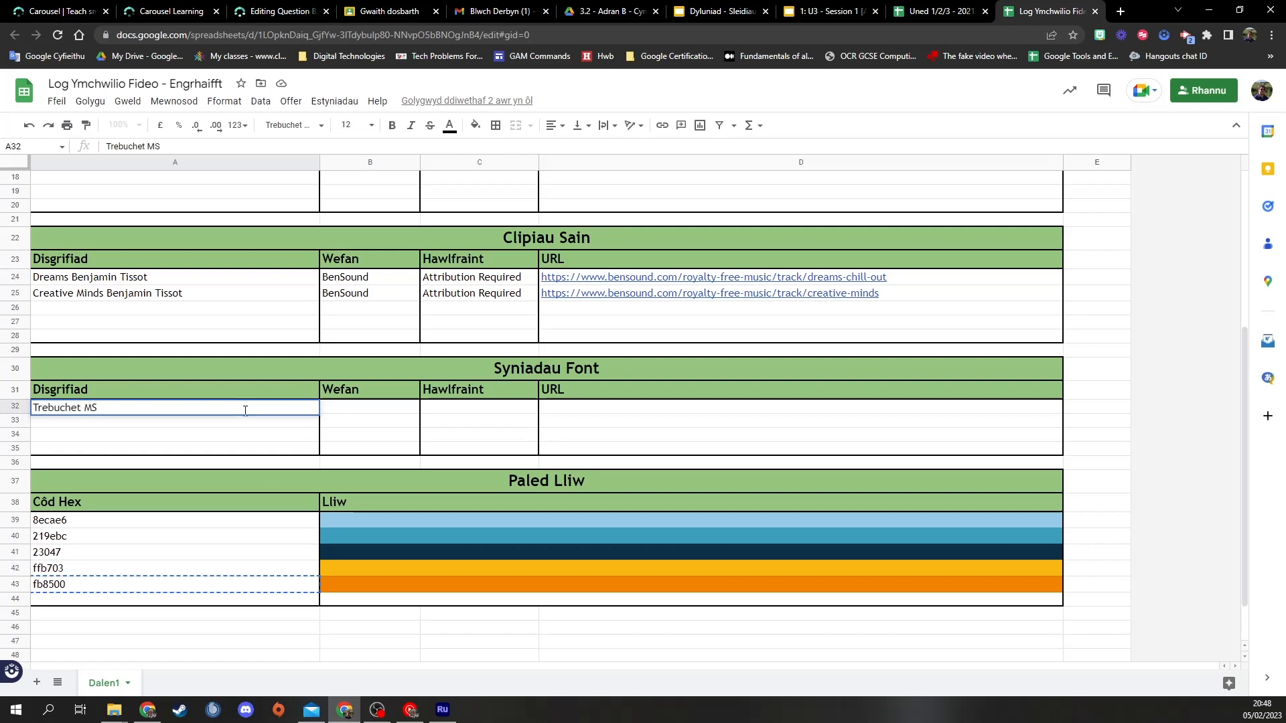
key(Tab)
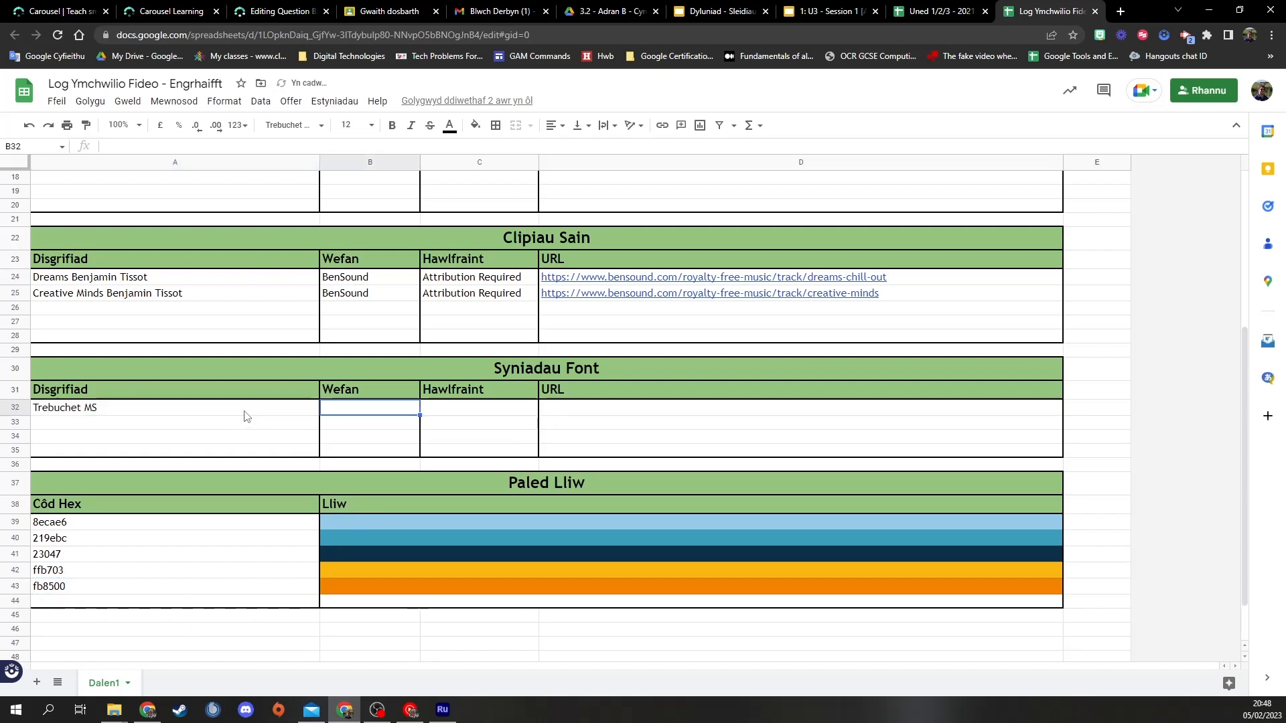
key(Tab)
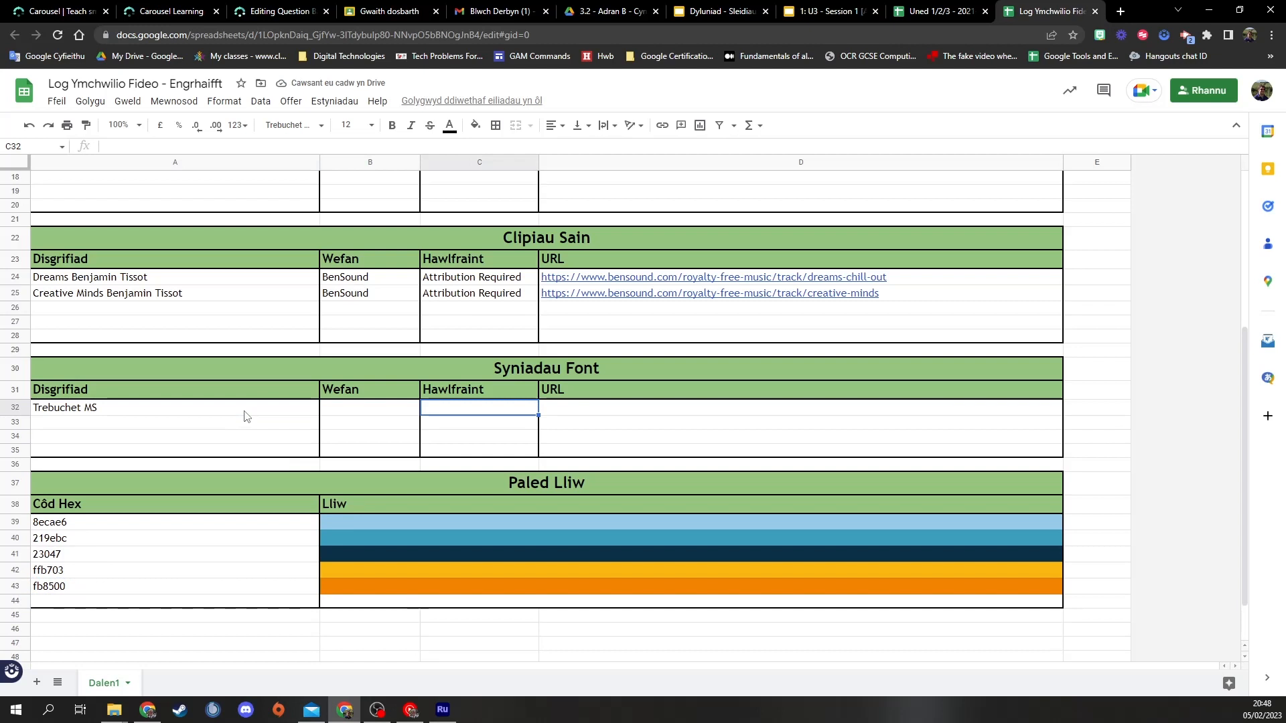
text(Free)
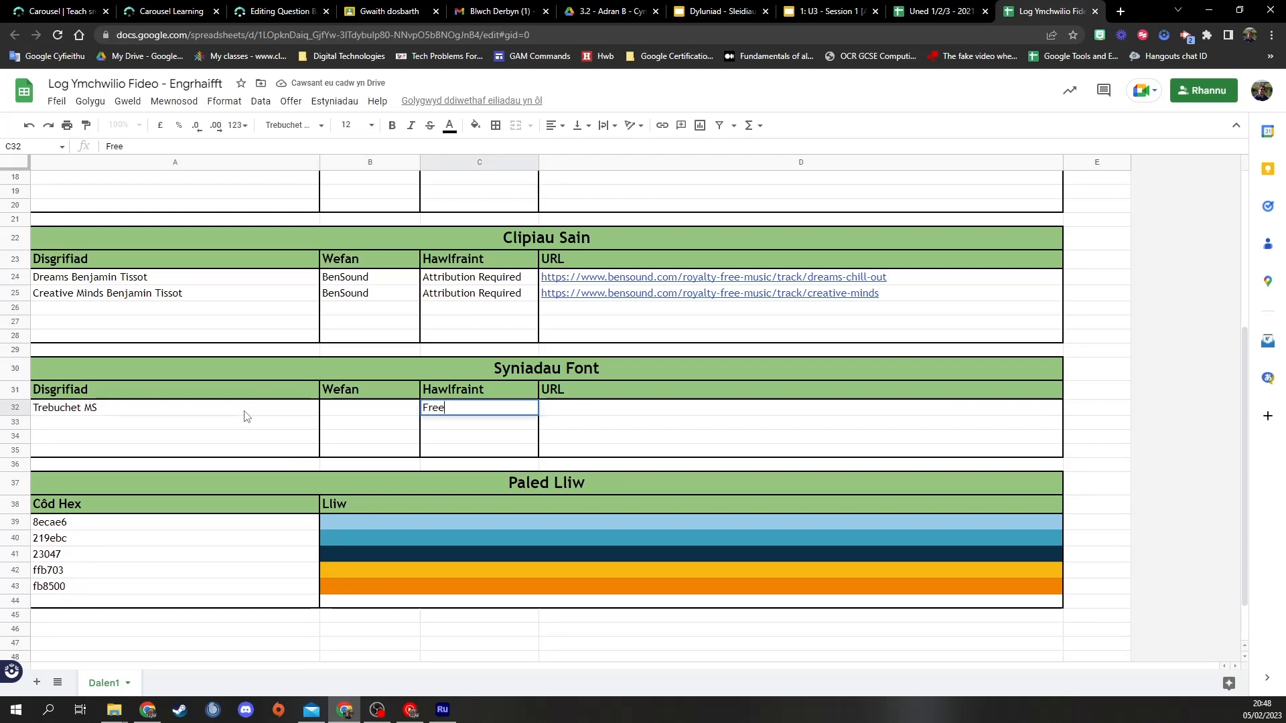
key(Tab)
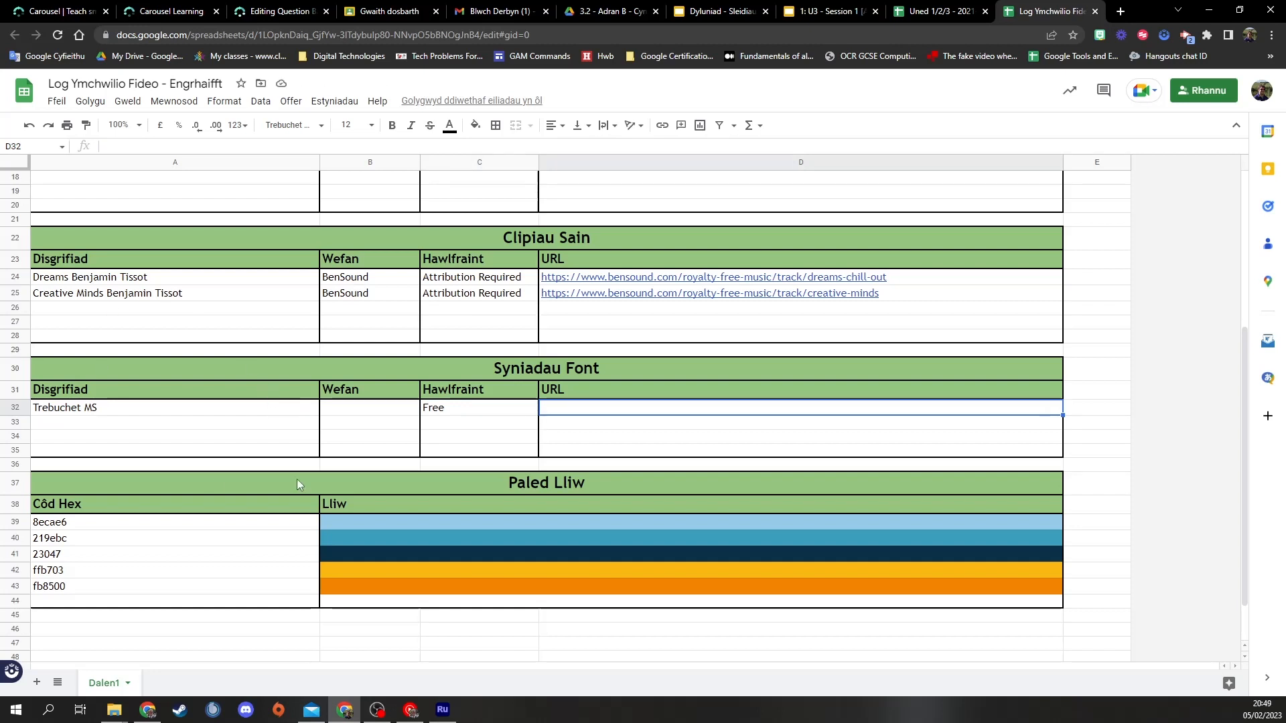
click(442, 709)
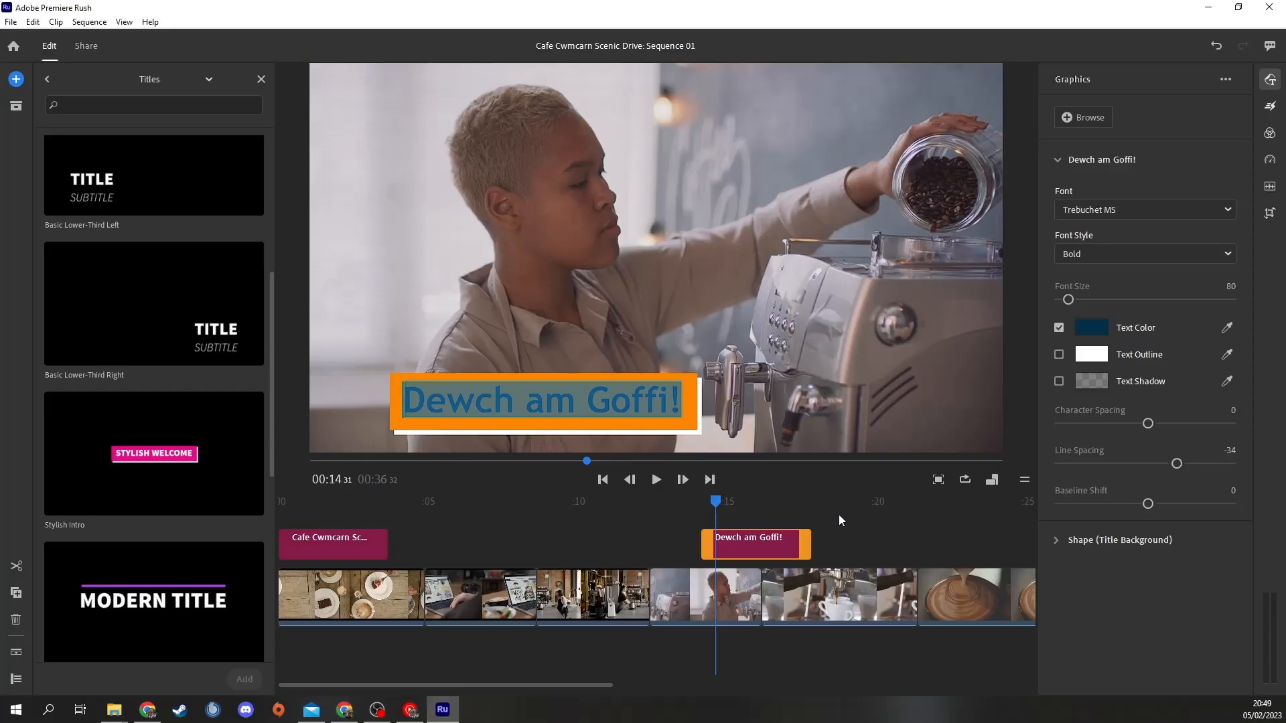